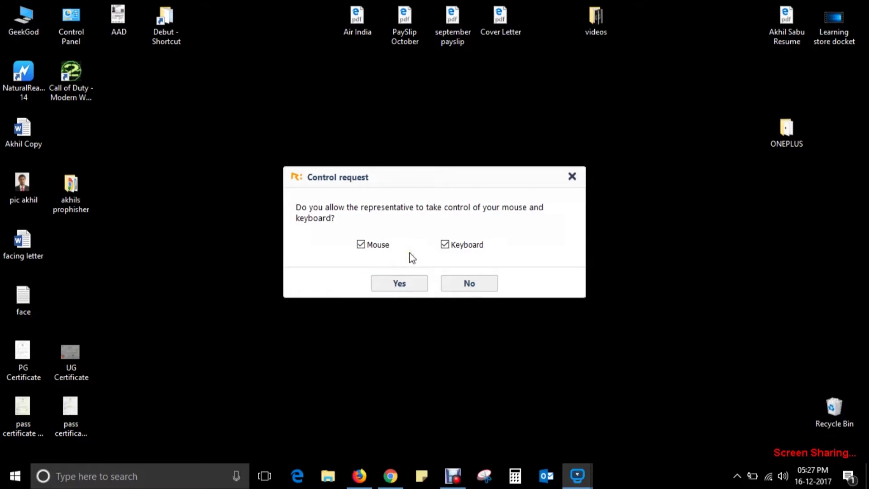
# - Allow the representative to control the mouse and keyboard, and open the desktop's ONEPLUS folder in a maximized window
pyautogui.click(400, 284)
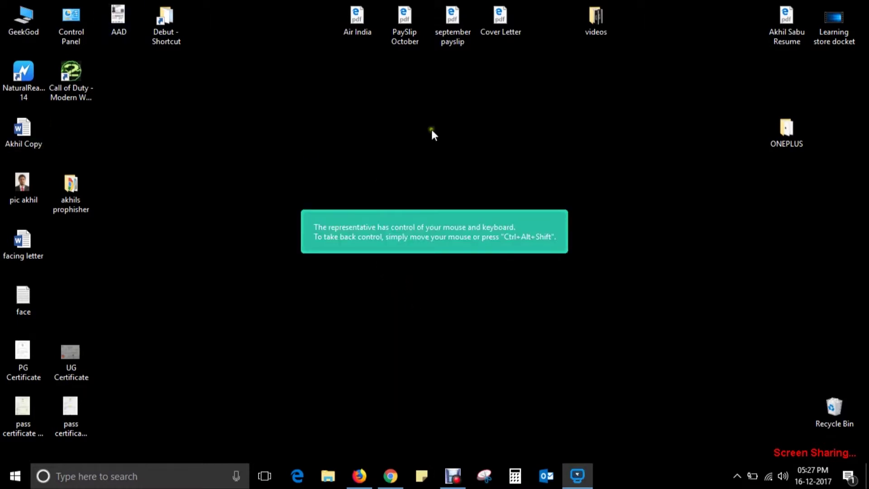
pyautogui.doubleClick(786, 134)
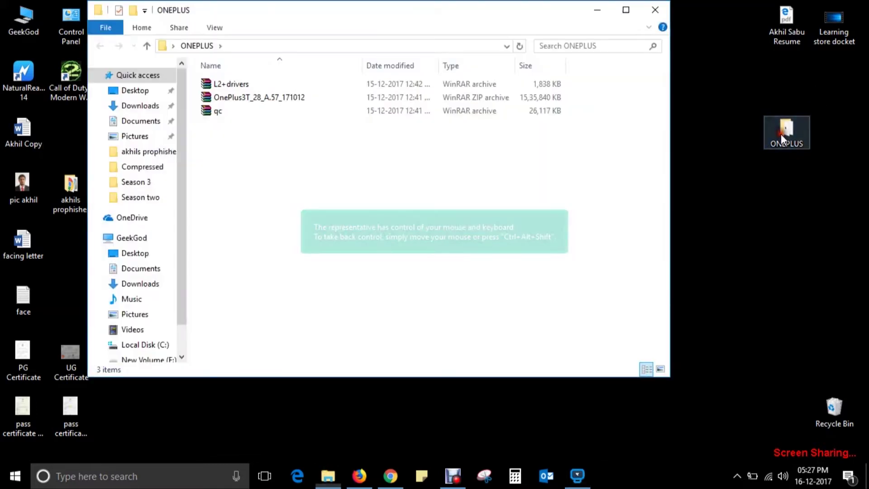
pyautogui.click(625, 11)
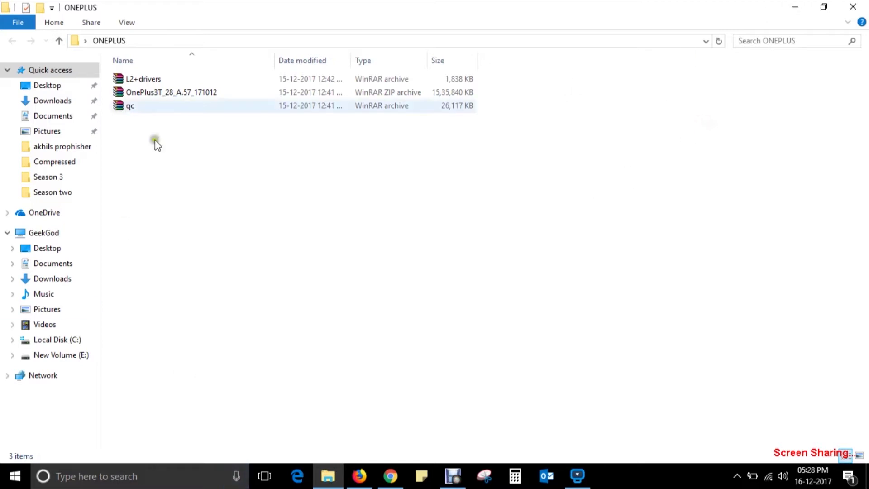
# - Extract the OnePlus3T_28_A.57_171012 archive into the current folder, pasting the archive password
pyautogui.rightClick(162, 93)
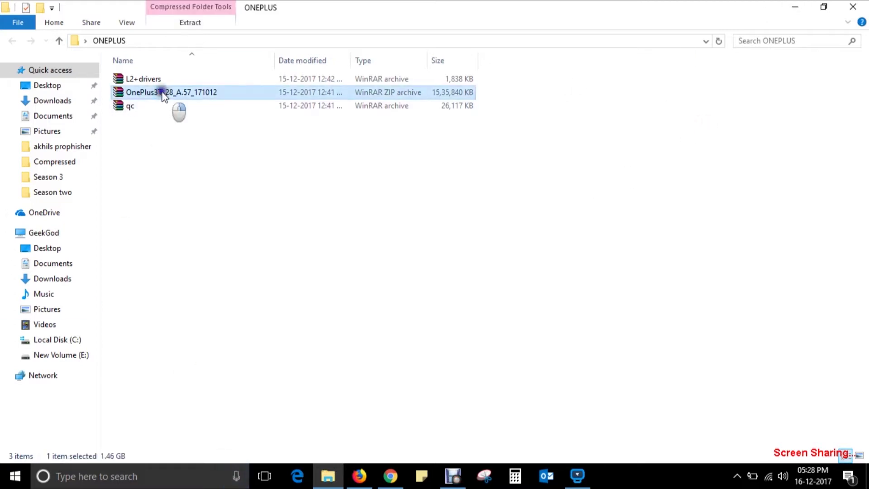
pyautogui.click(191, 143)
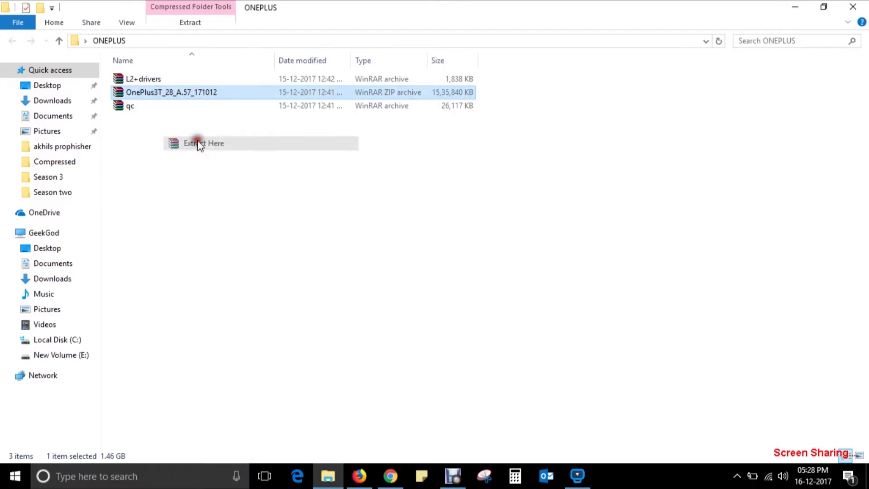
pyautogui.hotkey('ctrl', 'v')
pyautogui.press('Return')
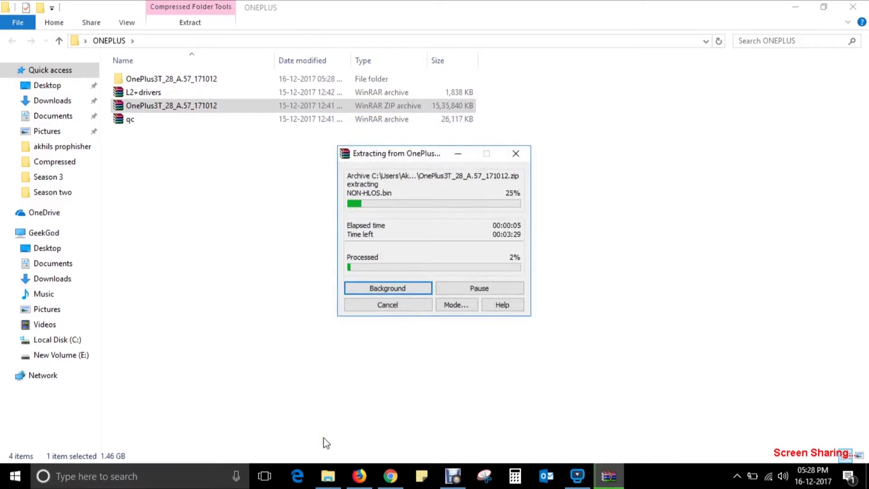
# - Extract the qc archive into the ONEPLUS folder, pasting its archive password
pyautogui.click(654, 135)
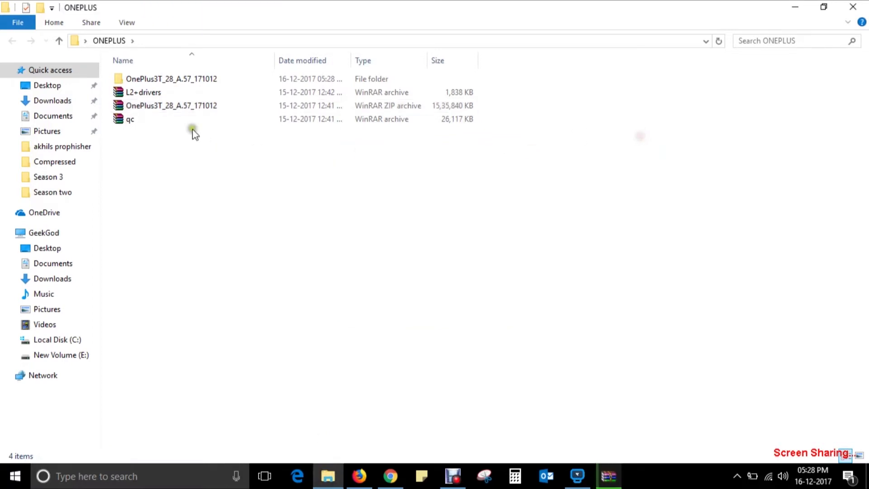
pyautogui.click(139, 123)
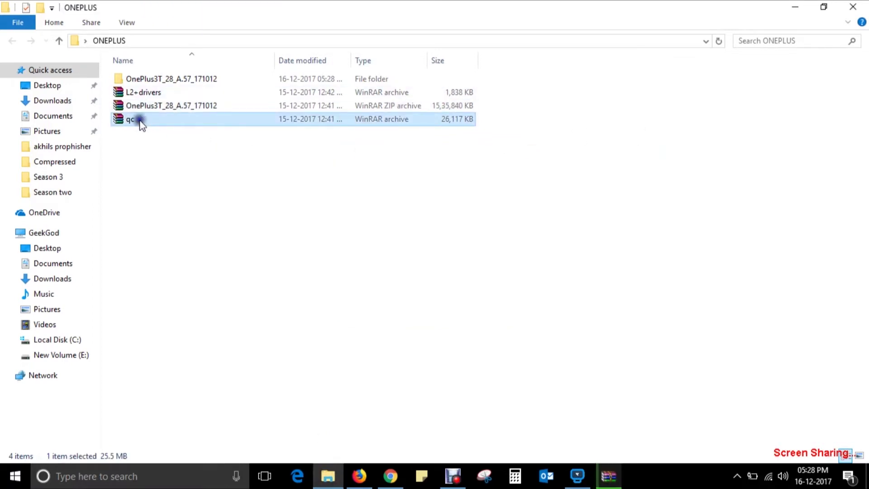
pyautogui.rightClick(139, 121)
pyautogui.click(194, 185)
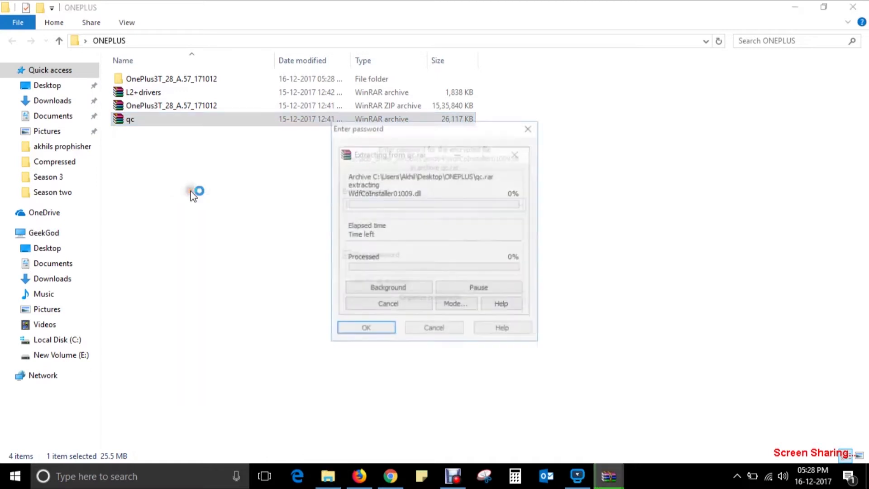
pyautogui.hotkey('ctrl', 'v')
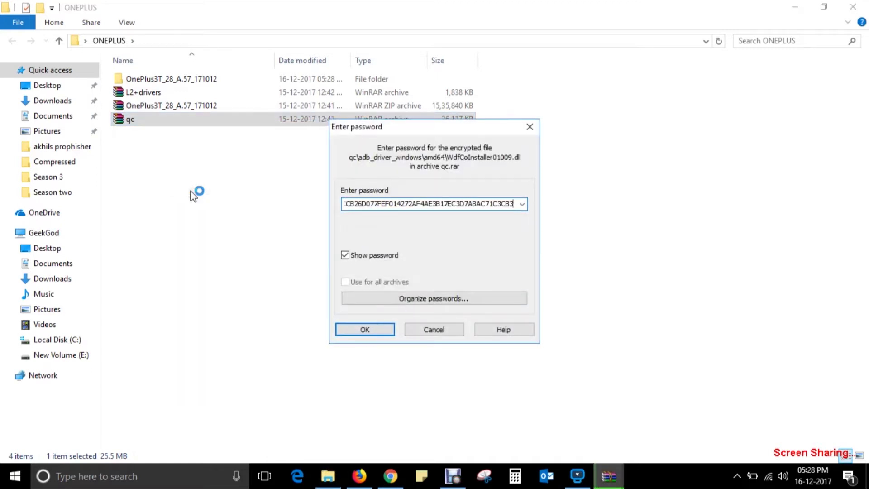
pyautogui.press('Return')
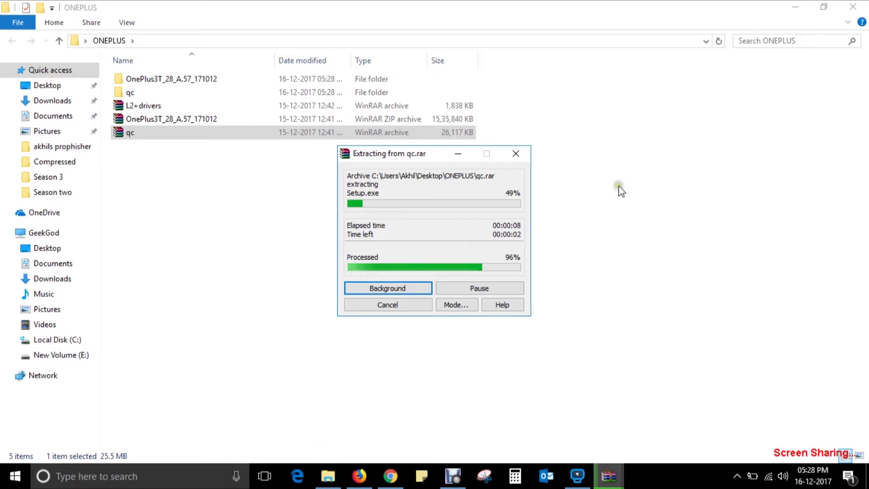
# - Extract the L2+drivers archive into the same folder with its archive password, and bring up the OnePlus3T extraction progress
pyautogui.click(156, 104)
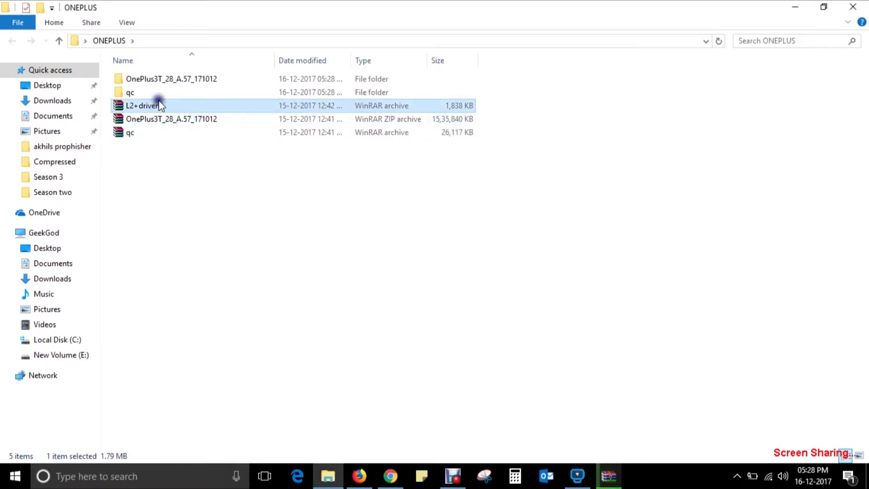
pyautogui.rightClick(159, 105)
pyautogui.click(214, 164)
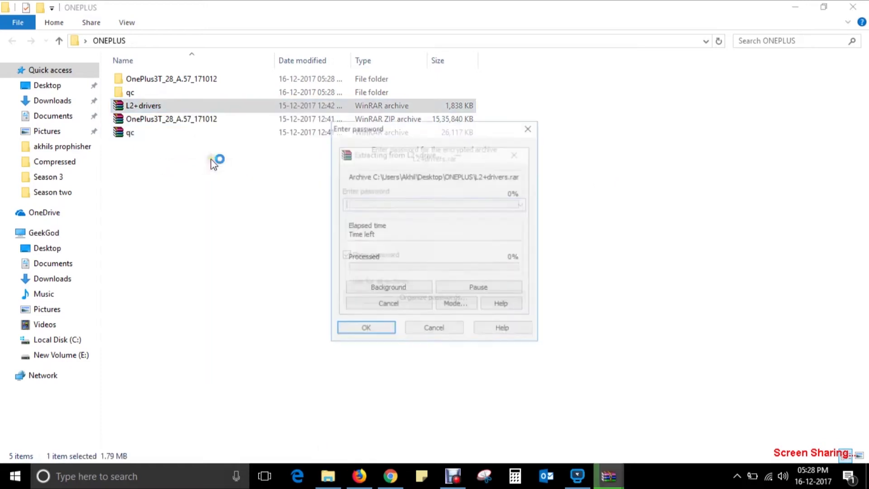
pyautogui.hotkey('ctrl', 'v')
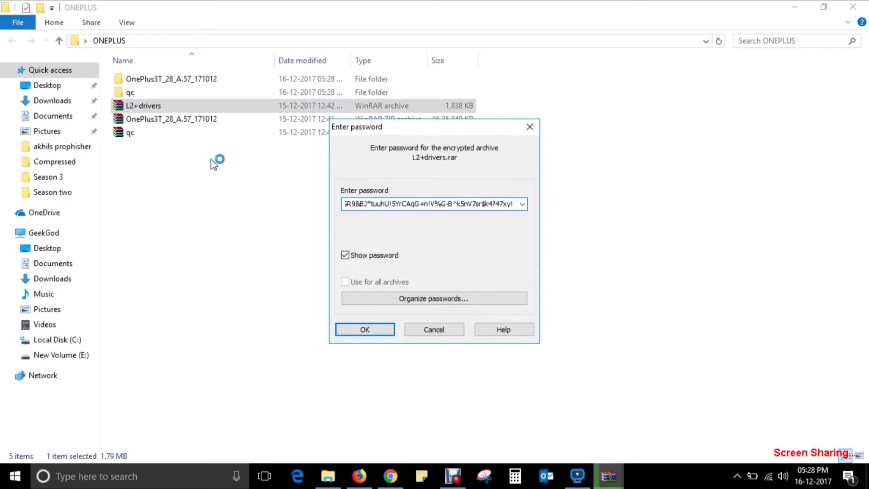
pyautogui.press('Return')
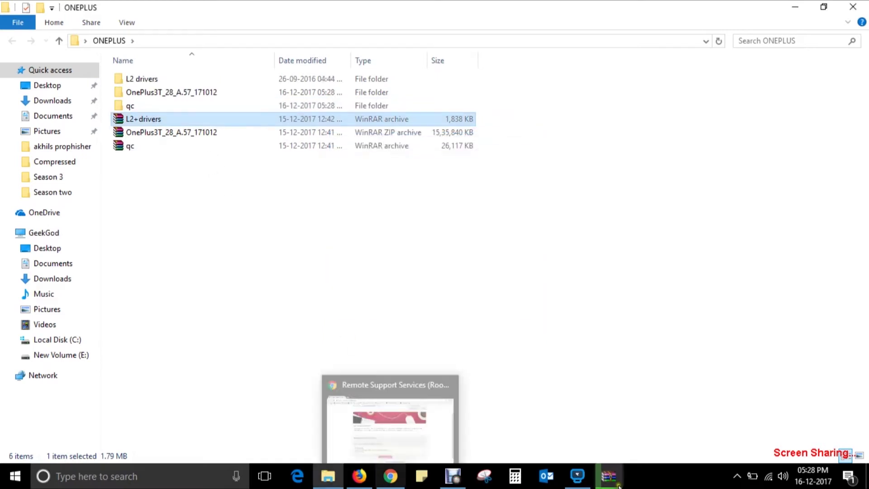
pyautogui.click(617, 483)
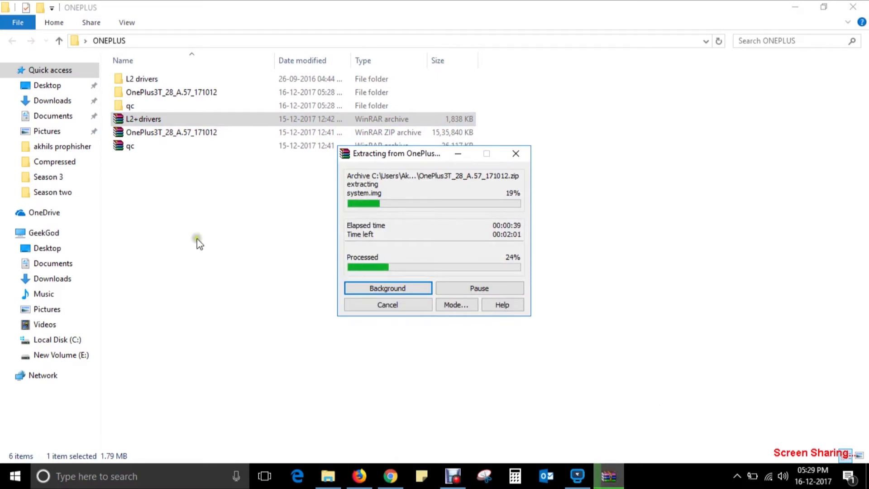
# - Open the qcusbtest certificate from the TestCertificate folder inside the extracted qc folder, accepting the security warning
pyautogui.doubleClick(132, 106)
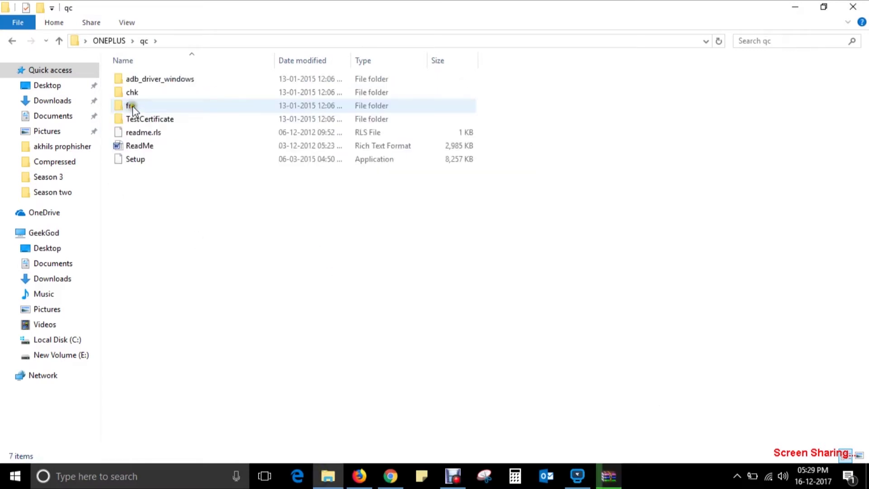
pyautogui.doubleClick(151, 119)
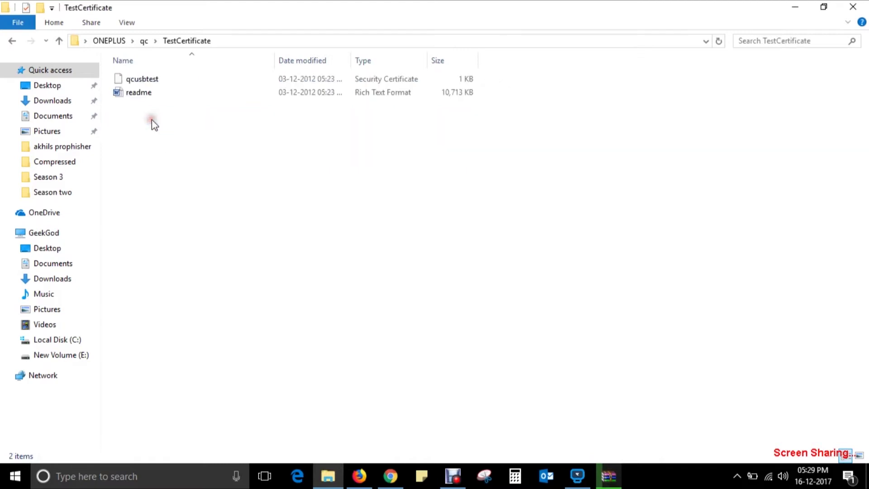
pyautogui.click(154, 80)
pyautogui.doubleClick(156, 80)
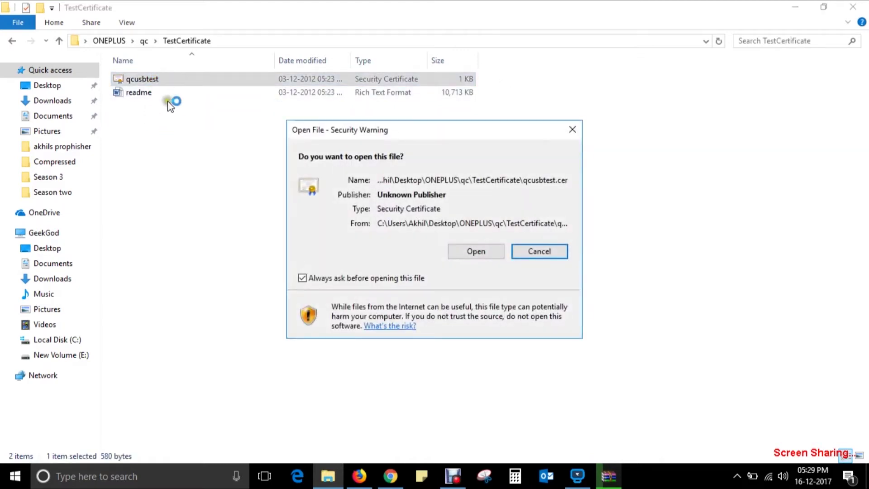
pyautogui.click(465, 254)
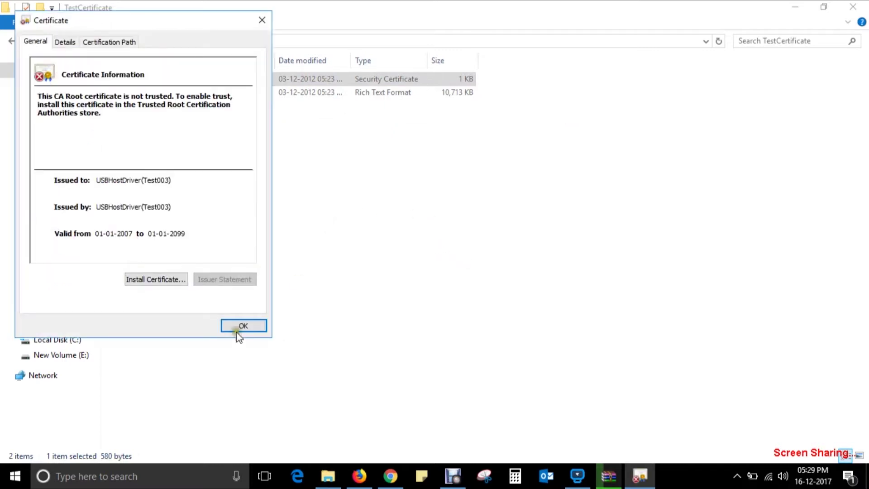
# - Install the certificate for the current user, placing it in the Personal certificate store
pyautogui.click(169, 279)
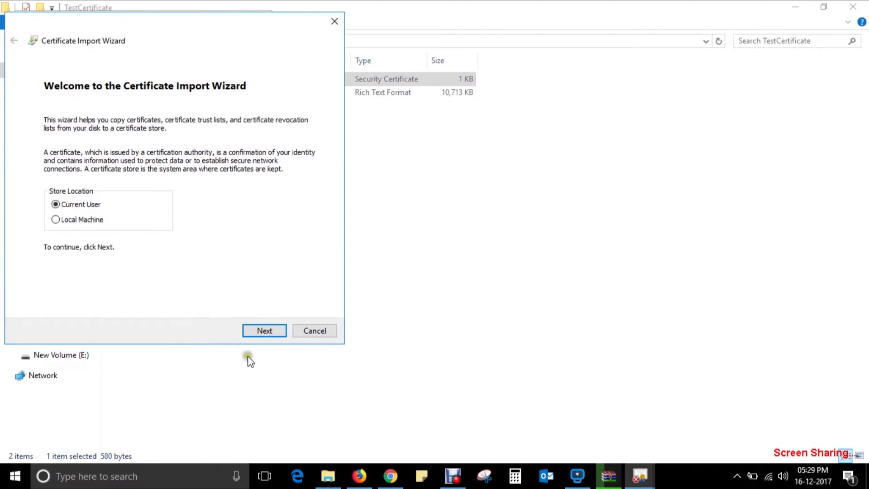
pyautogui.click(266, 332)
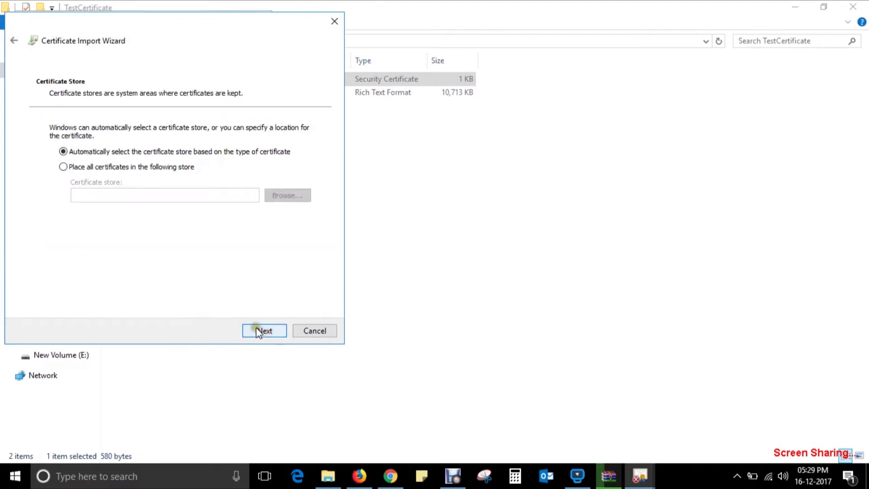
pyautogui.click(119, 167)
pyautogui.click(288, 196)
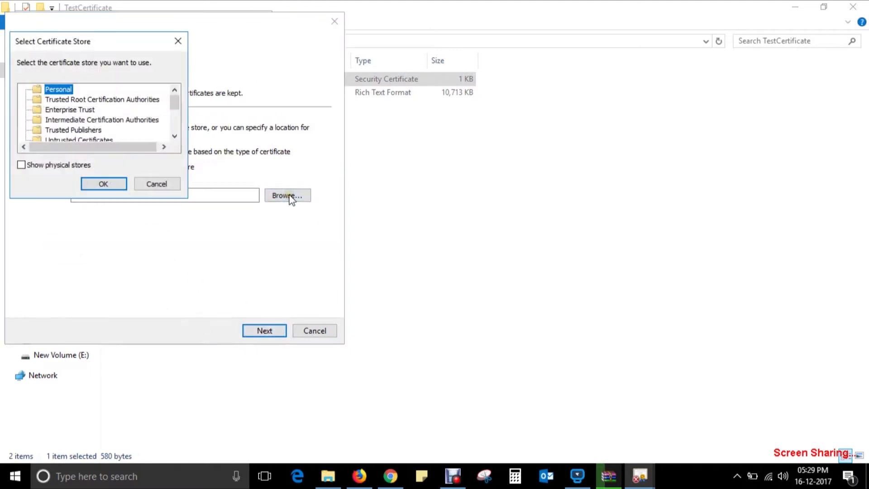
pyautogui.click(92, 184)
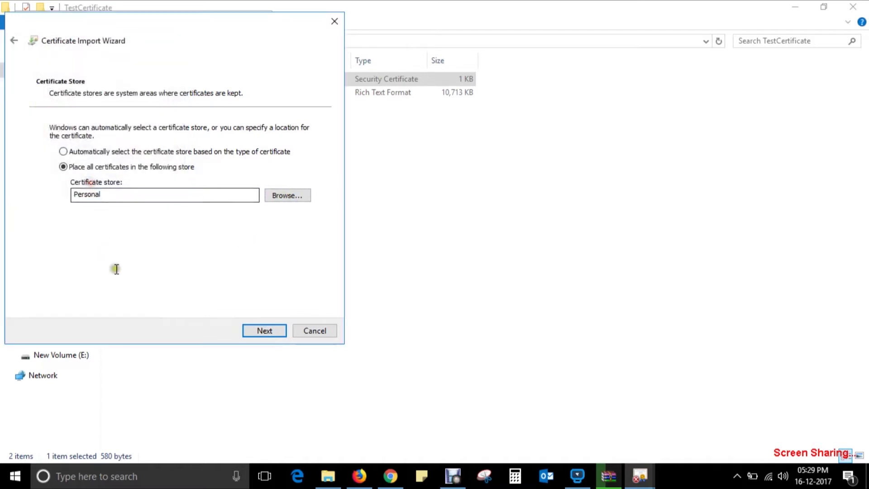
pyautogui.click(261, 331)
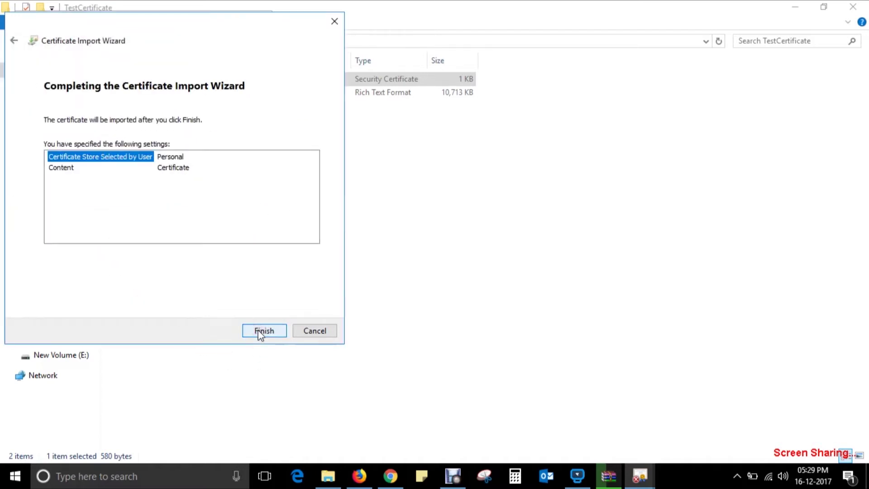
pyautogui.click(260, 331)
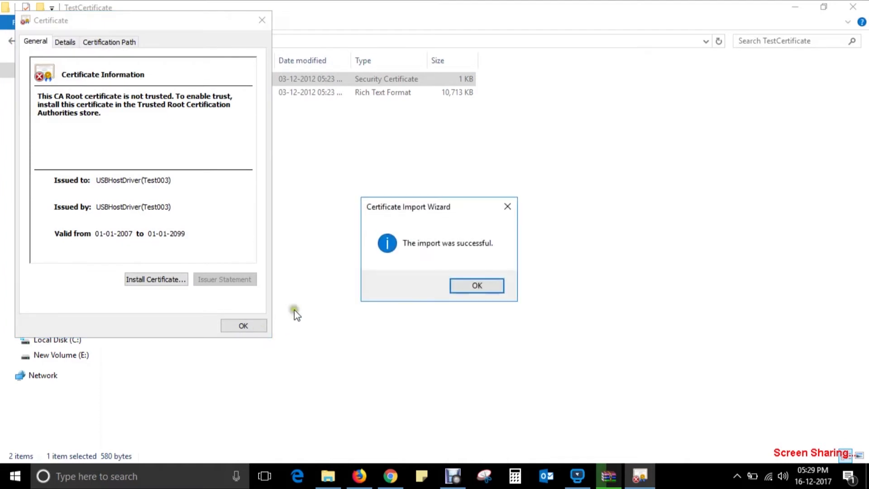
pyautogui.click(467, 285)
# - Install the certificate again in the Trusted Root Certification Authorities store, accepting the security warning
pyautogui.click(121, 277)
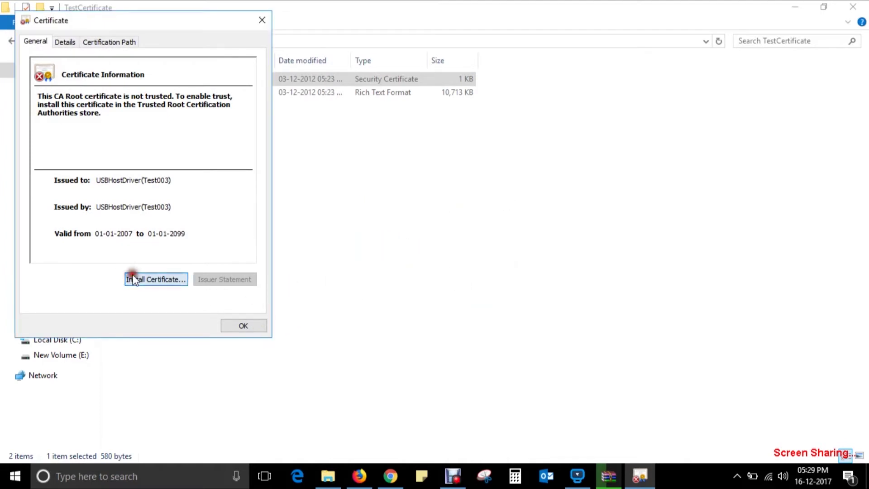
pyautogui.click(261, 330)
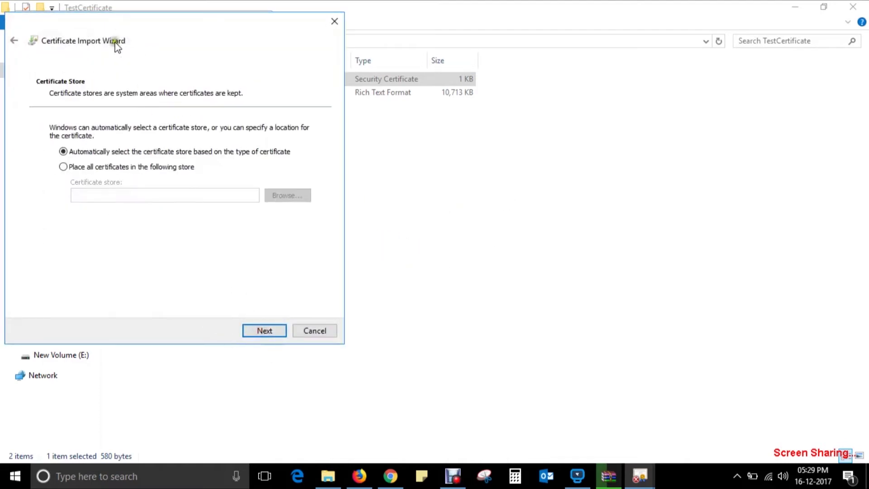
pyautogui.click(151, 167)
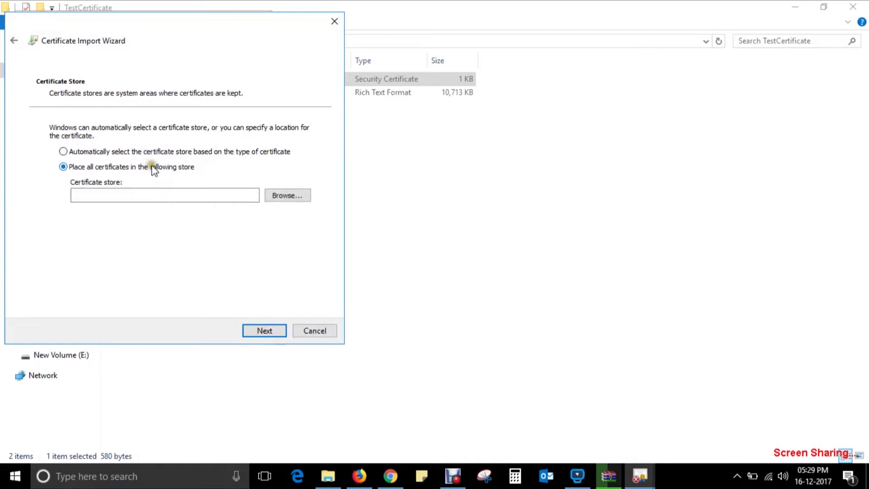
pyautogui.click(293, 198)
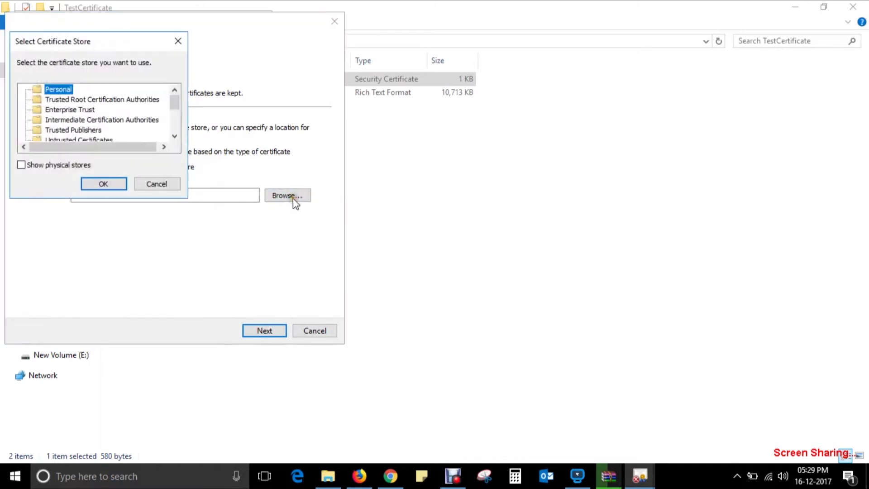
pyautogui.click(128, 99)
pyautogui.click(118, 182)
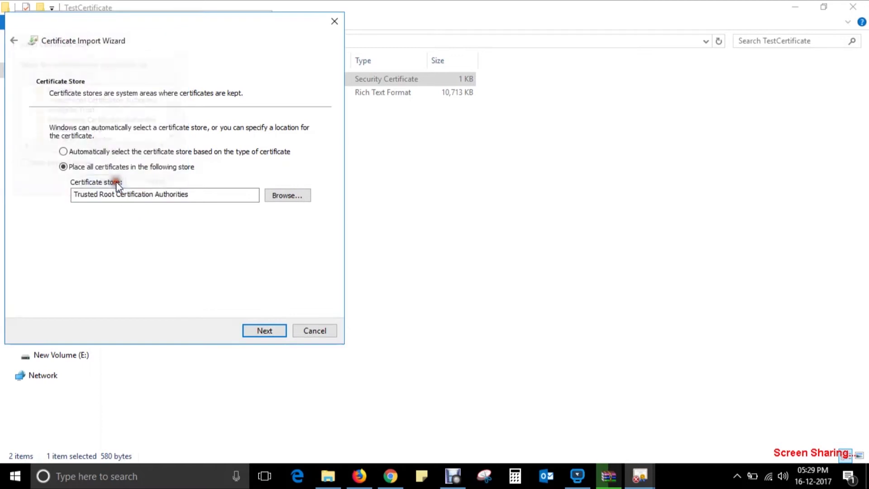
pyautogui.click(264, 331)
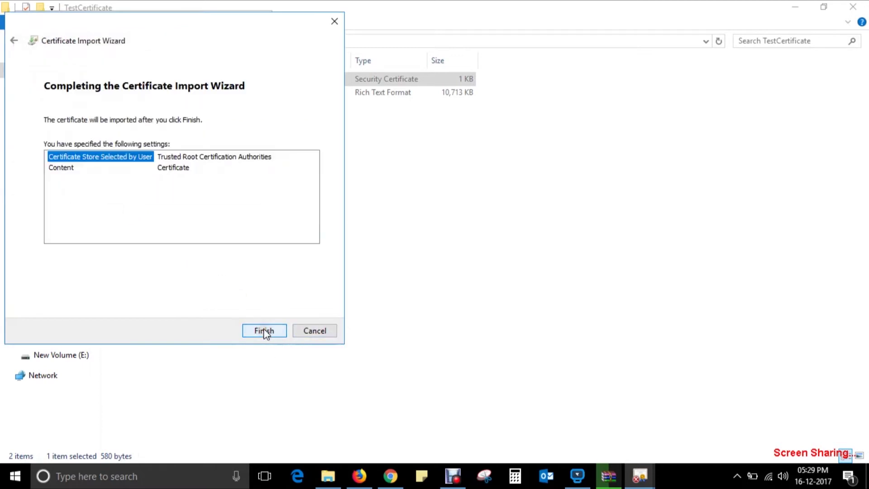
pyautogui.click(264, 331)
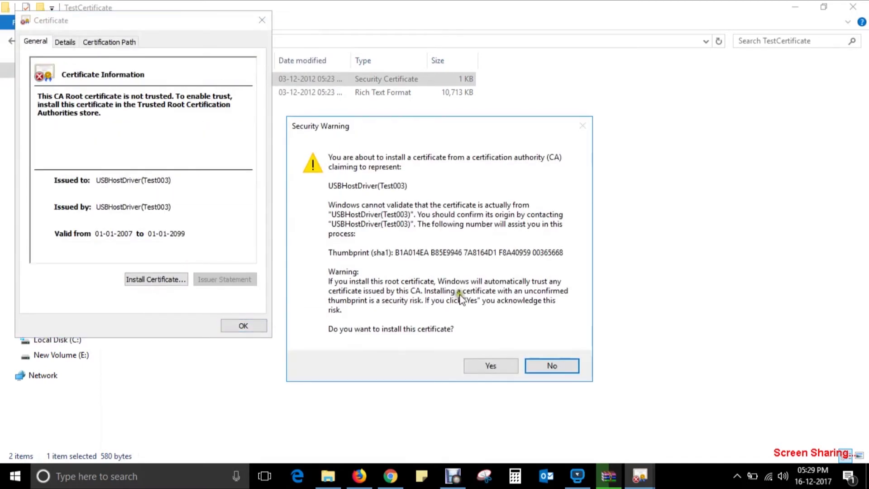
pyautogui.click(487, 364)
pyautogui.click(450, 284)
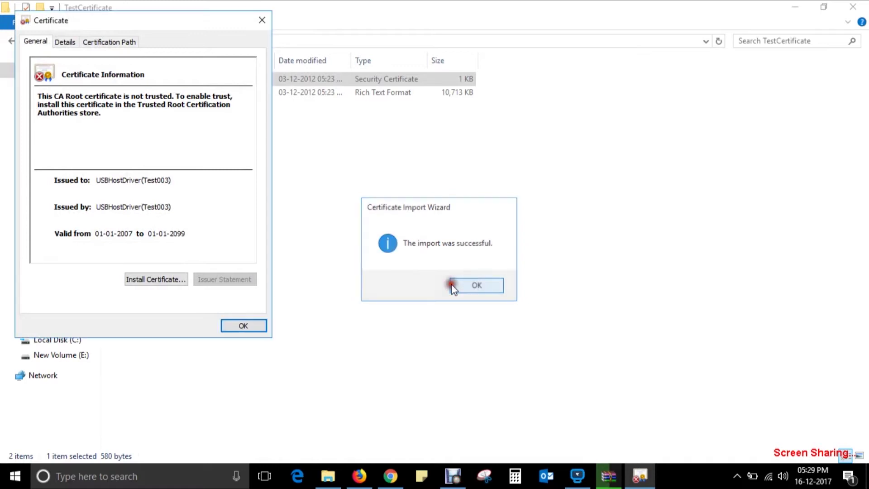
# - Install the certificate for the current user in the Enterprise Trust certificate store
pyautogui.click(161, 280)
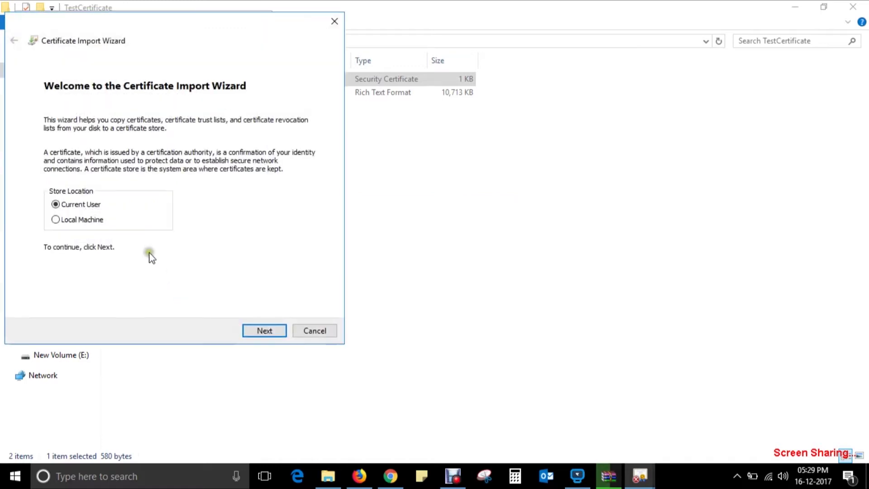
pyautogui.click(265, 330)
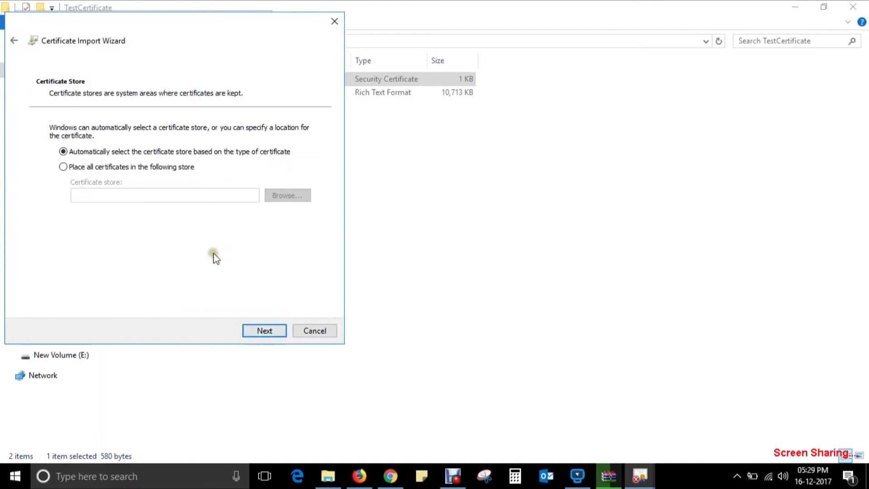
pyautogui.click(166, 167)
pyautogui.click(272, 199)
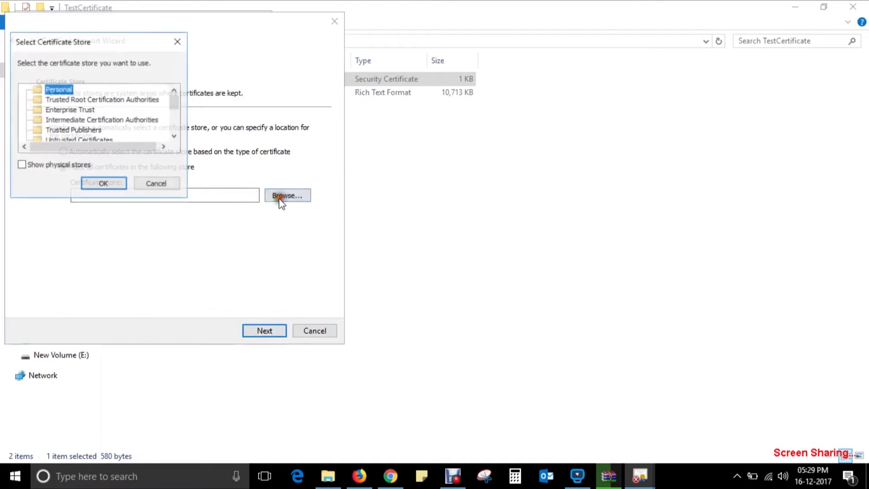
pyautogui.click(81, 110)
pyautogui.click(103, 185)
pyautogui.click(261, 331)
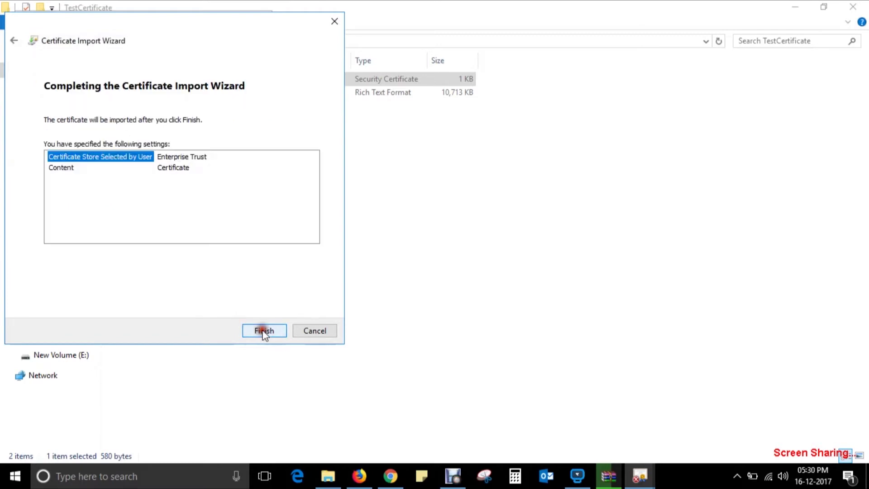
pyautogui.click(265, 332)
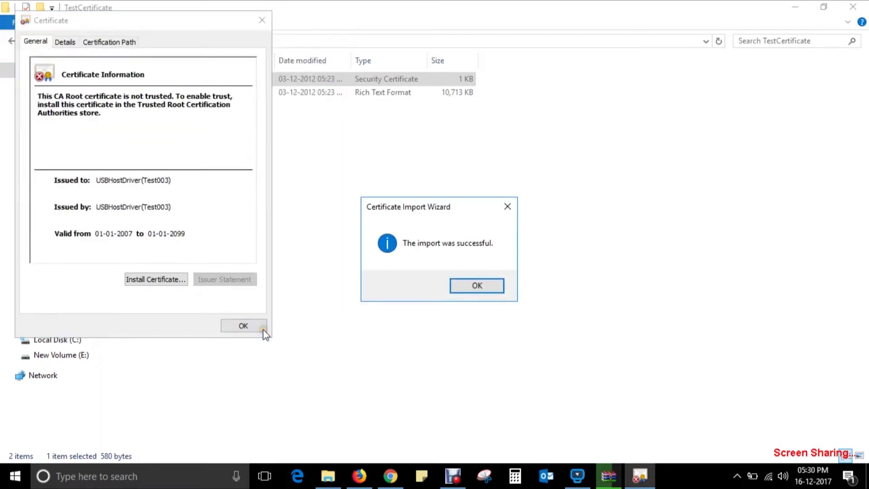
pyautogui.click(480, 285)
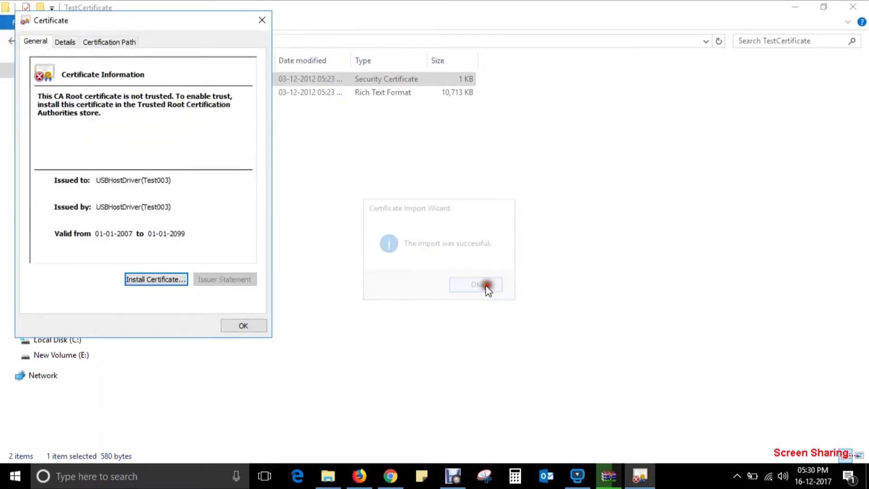
# - Install the certificate once more in the Trusted Publishers store, and close the certificate window
pyautogui.click(136, 279)
pyautogui.click(273, 331)
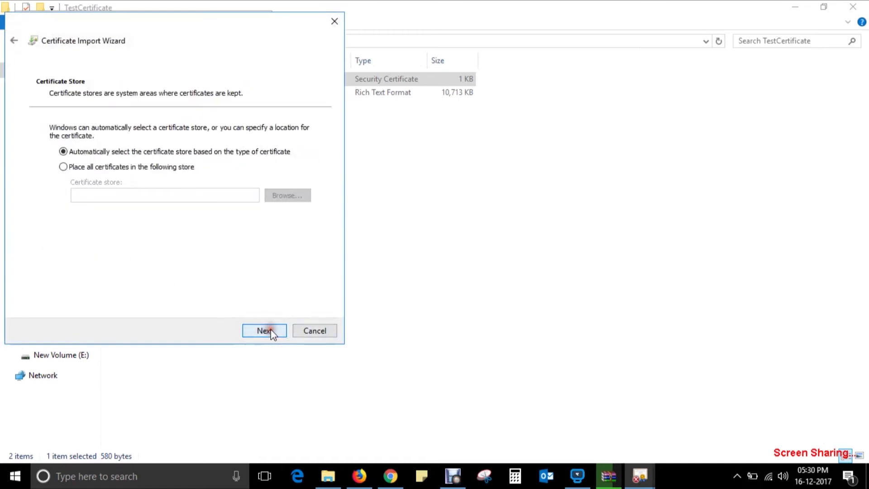
pyautogui.click(132, 168)
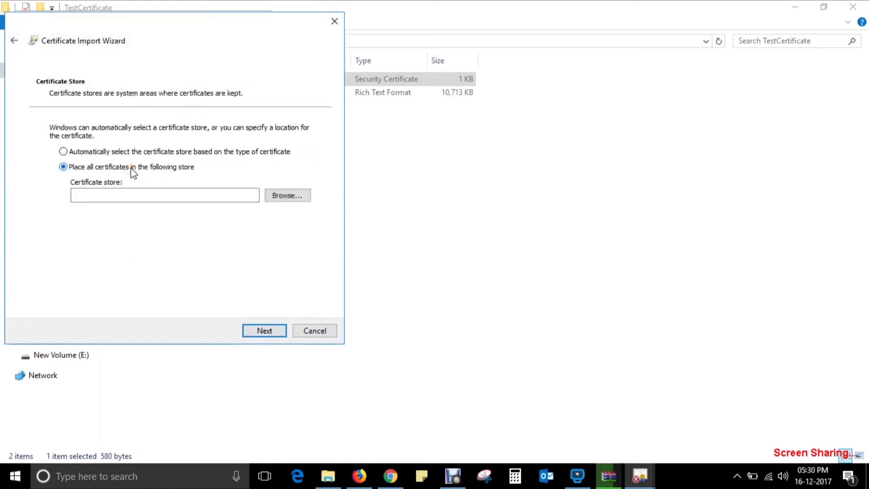
pyautogui.click(285, 196)
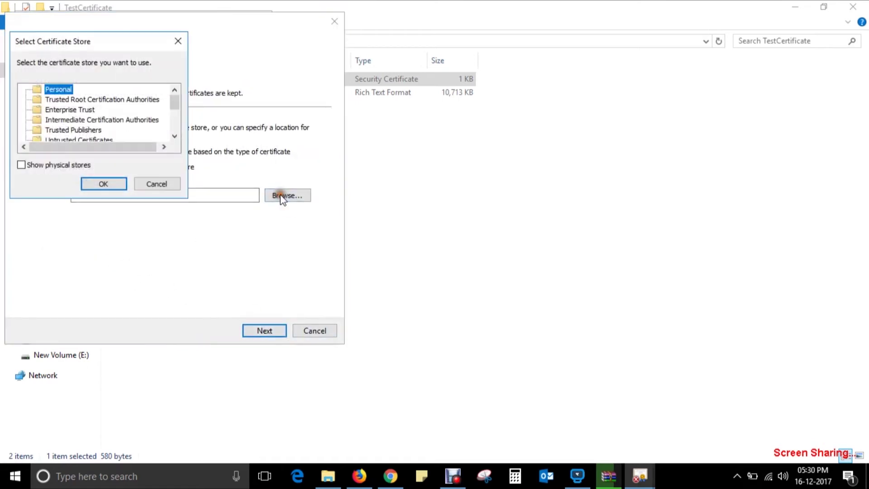
pyautogui.click(81, 131)
pyautogui.click(102, 184)
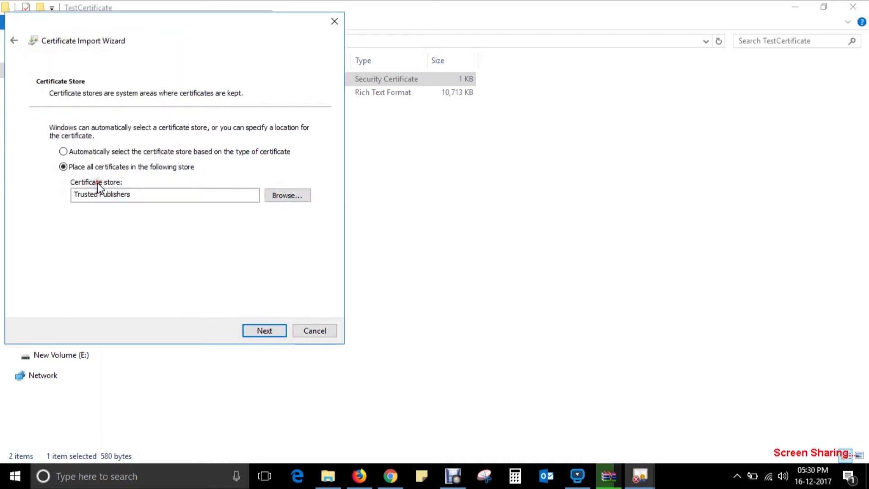
pyautogui.click(267, 334)
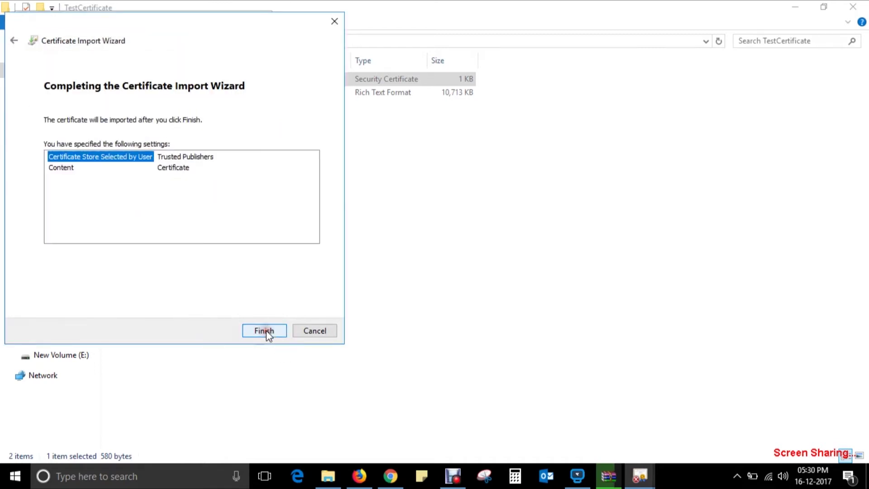
pyautogui.click(266, 332)
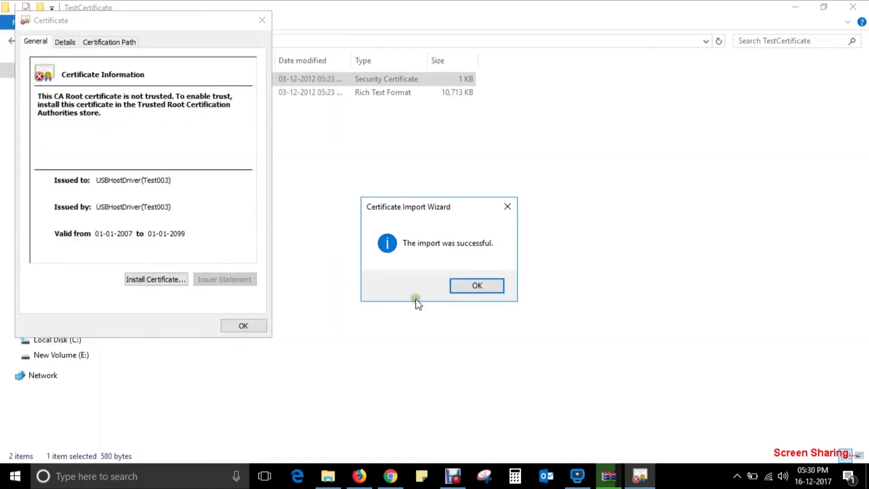
pyautogui.click(468, 284)
pyautogui.click(244, 326)
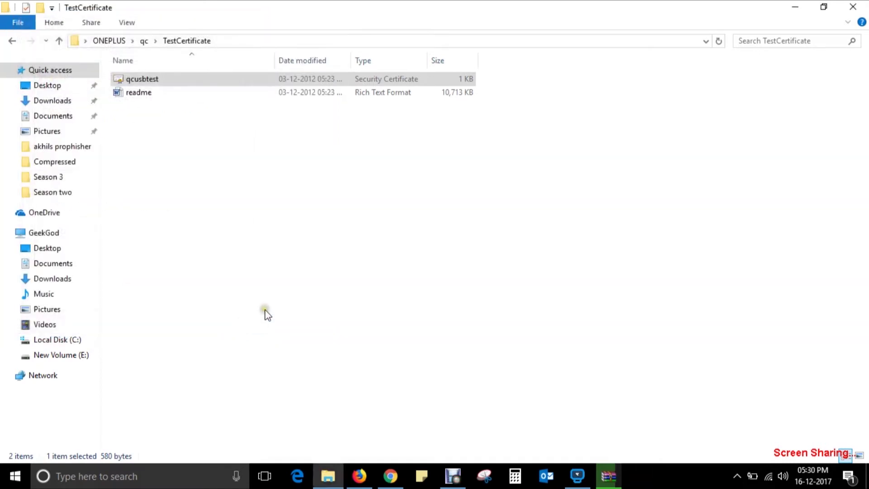
# - Run Setup from the qc folder and choose the Free Bld driver build for the Qualcomm USB drivers
pyautogui.click(12, 41)
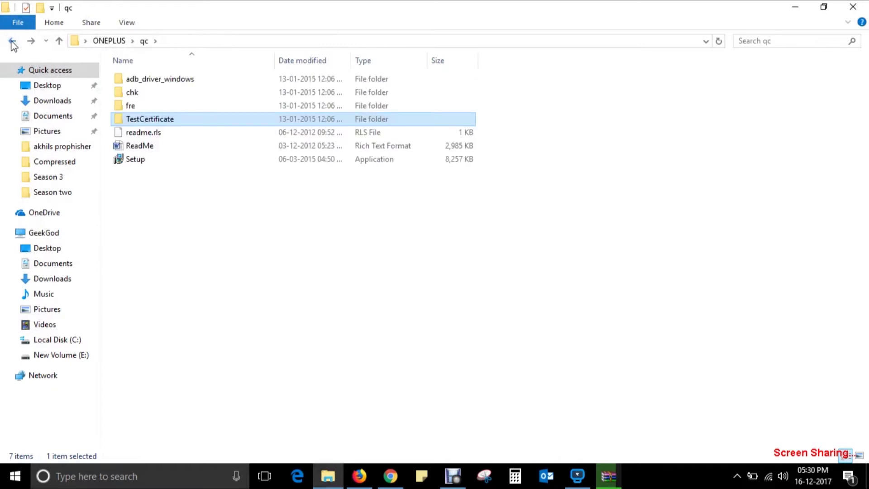
pyautogui.click(136, 162)
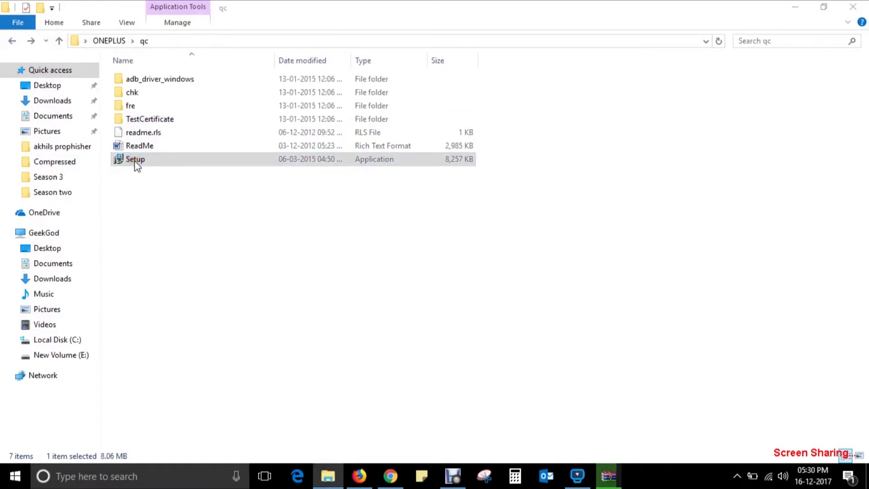
pyautogui.doubleClick(134, 161)
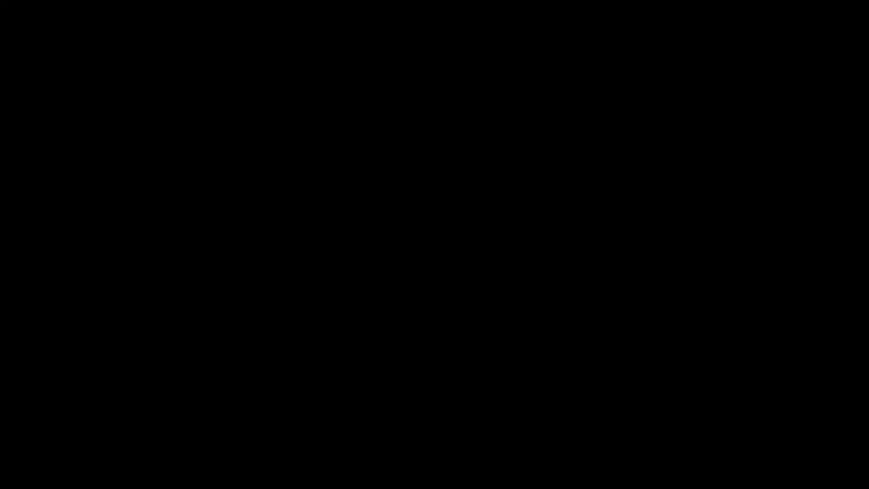
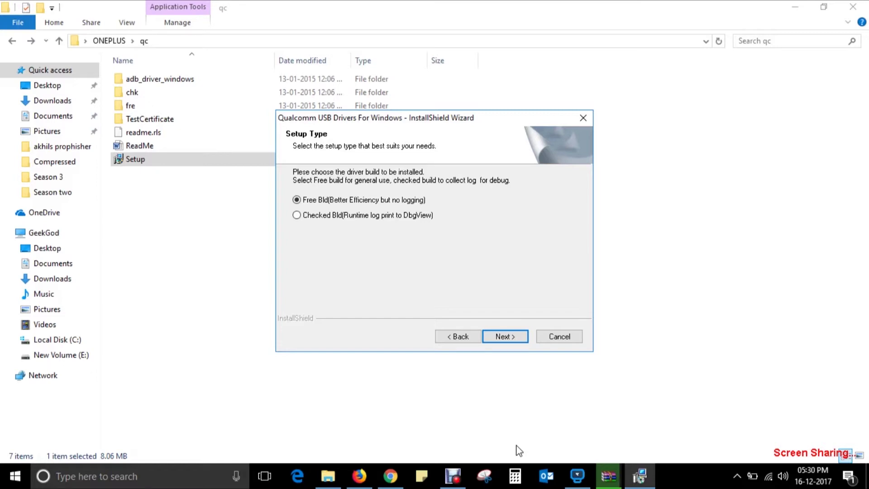
pyautogui.click(501, 336)
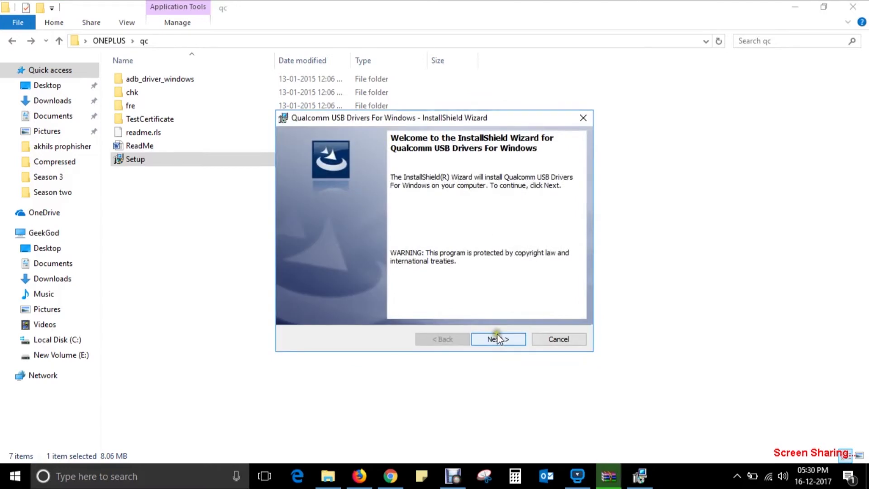
# - Accept the license terms and install the Qualcomm USB drivers
pyautogui.click(498, 338)
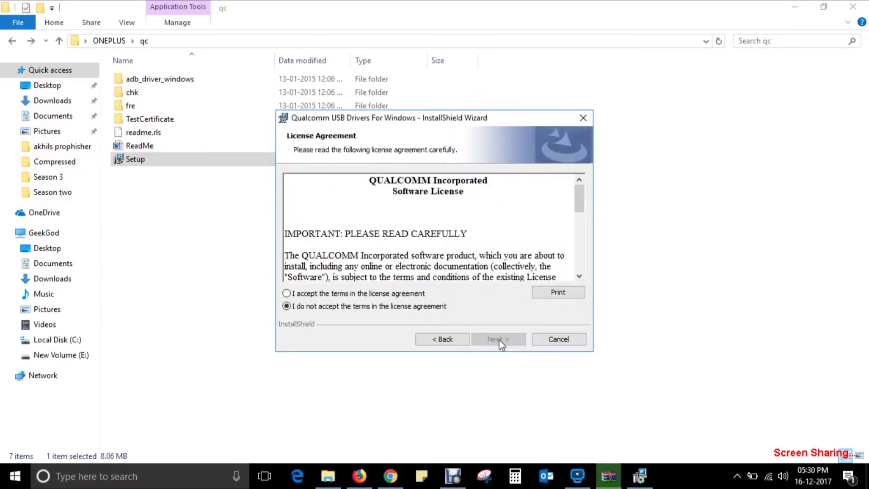
pyautogui.click(408, 295)
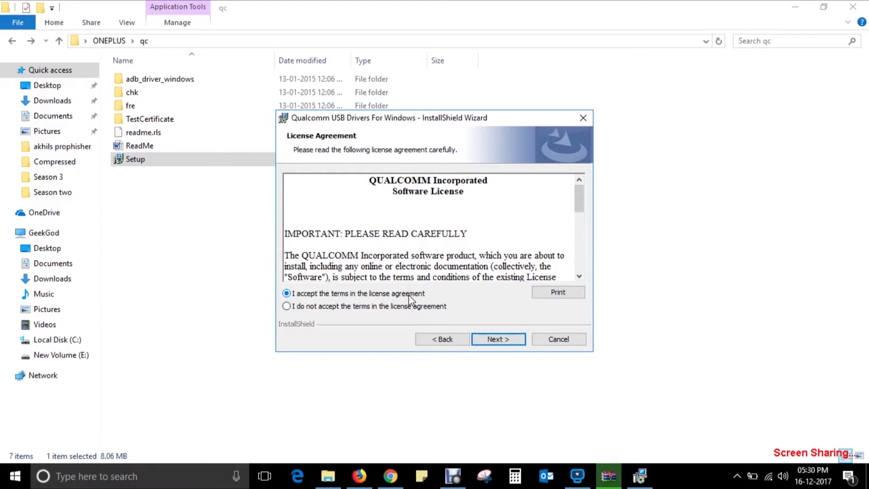
pyautogui.click(498, 339)
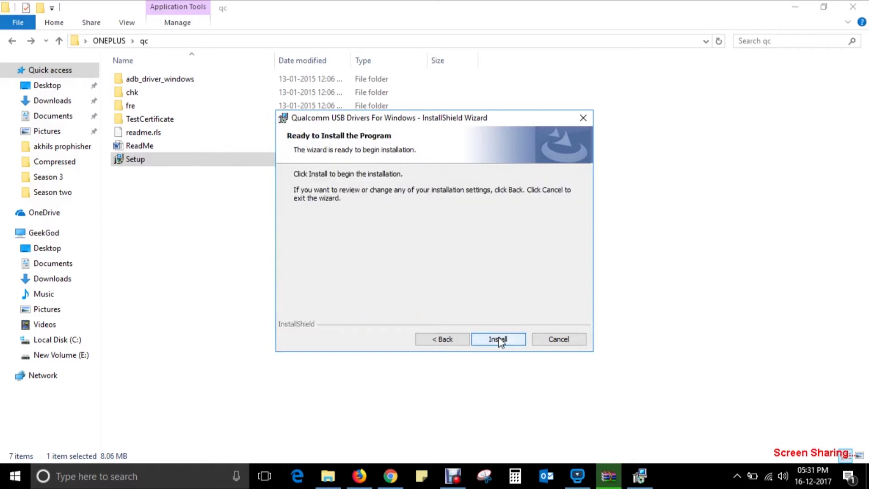
pyautogui.click(499, 340)
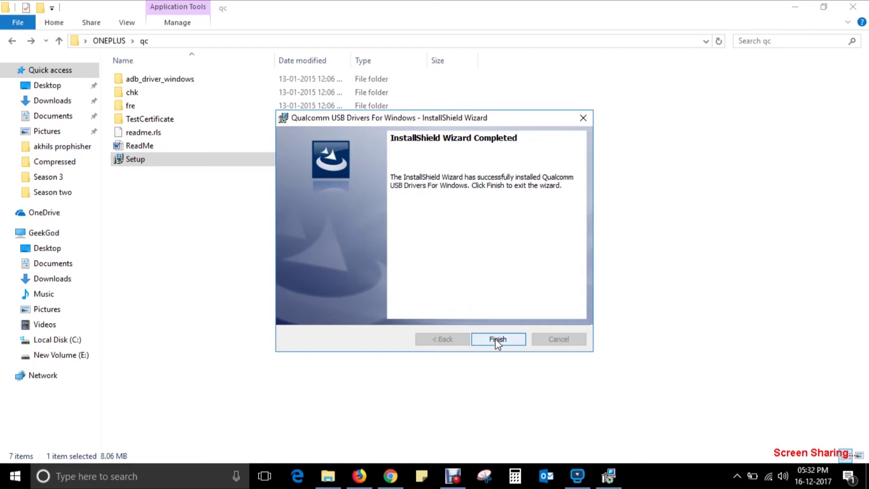
# - Finish the driver installer without restarting the system, and return to the ONEPLUS folder
pyautogui.click(511, 339)
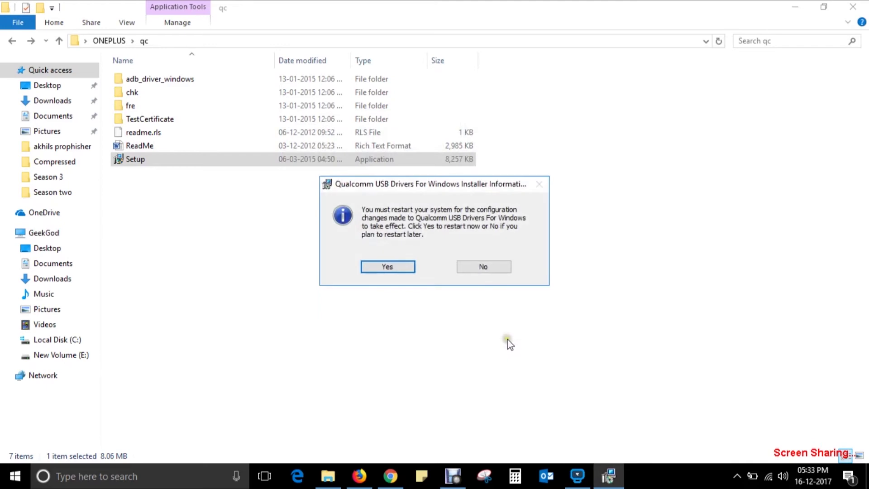
pyautogui.click(482, 266)
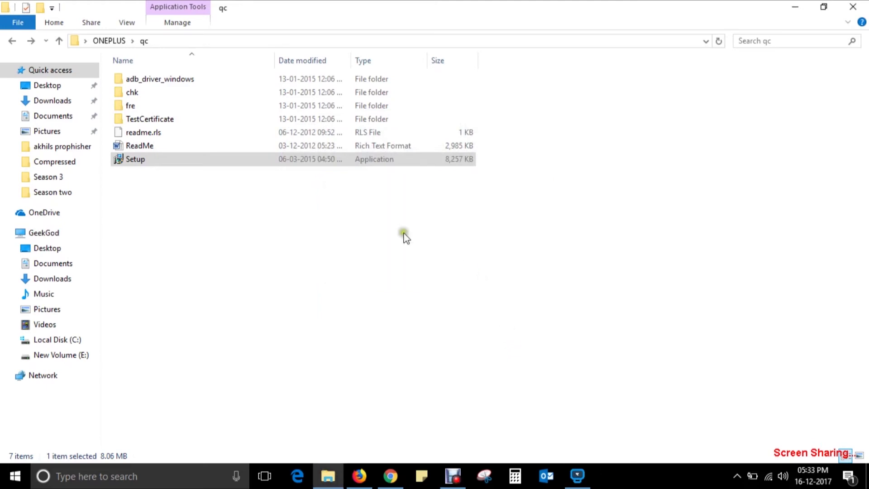
pyautogui.click(11, 41)
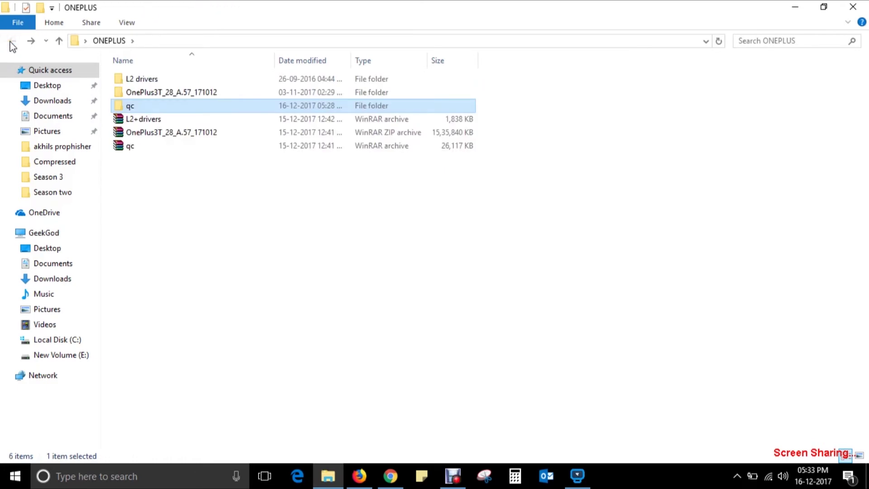
pyautogui.click(50, 249)
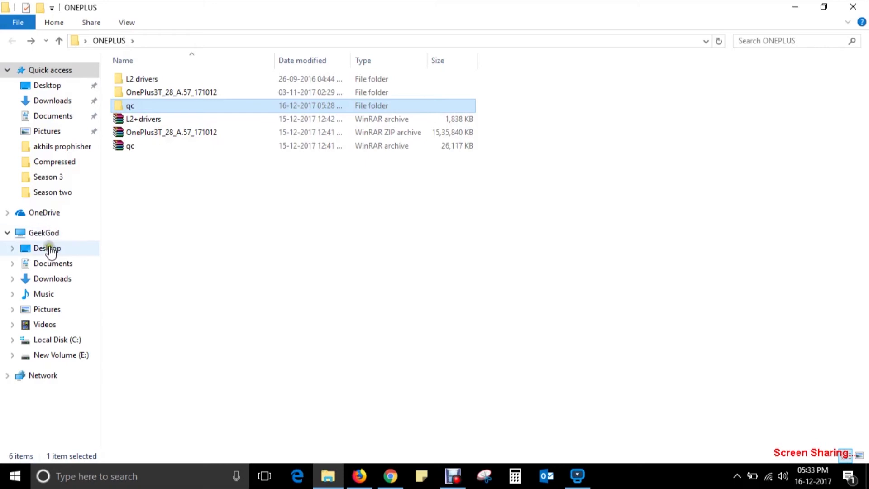
pyautogui.rightClick(50, 249)
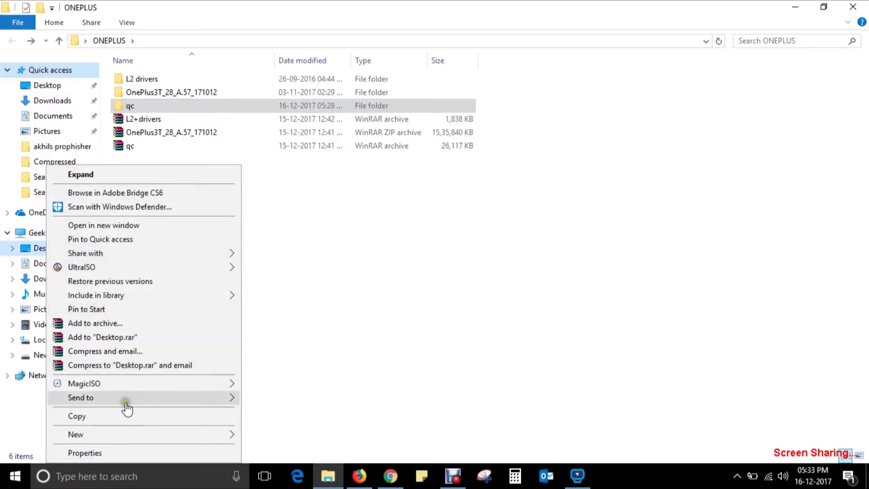
pyautogui.click(289, 335)
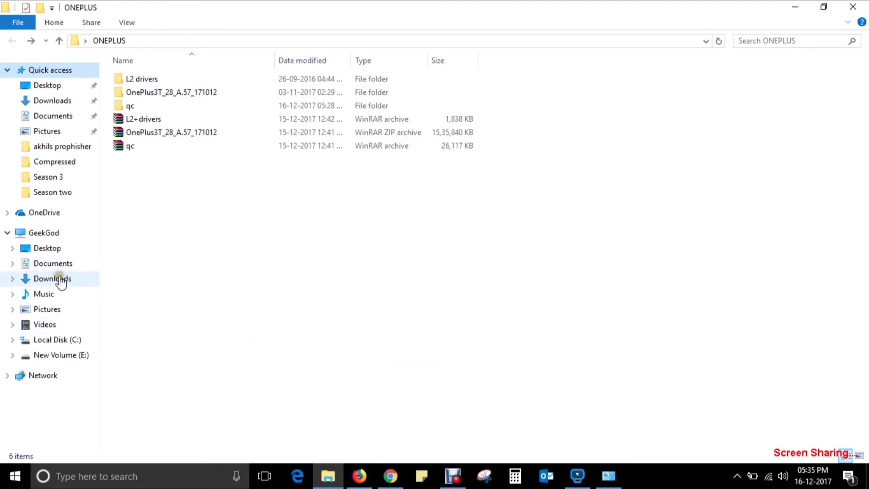
# - Try to open the management console for this computer, and dismiss the notice about the unsigned driver
pyautogui.rightClick(66, 232)
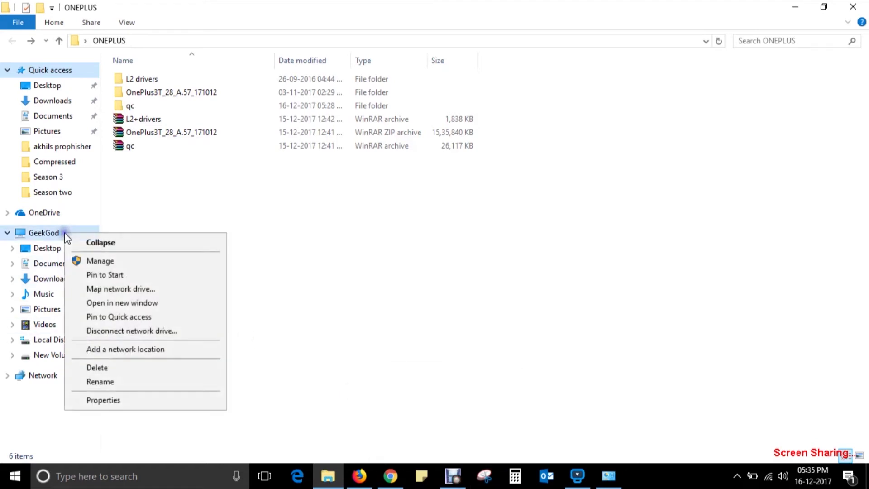
pyautogui.click(140, 261)
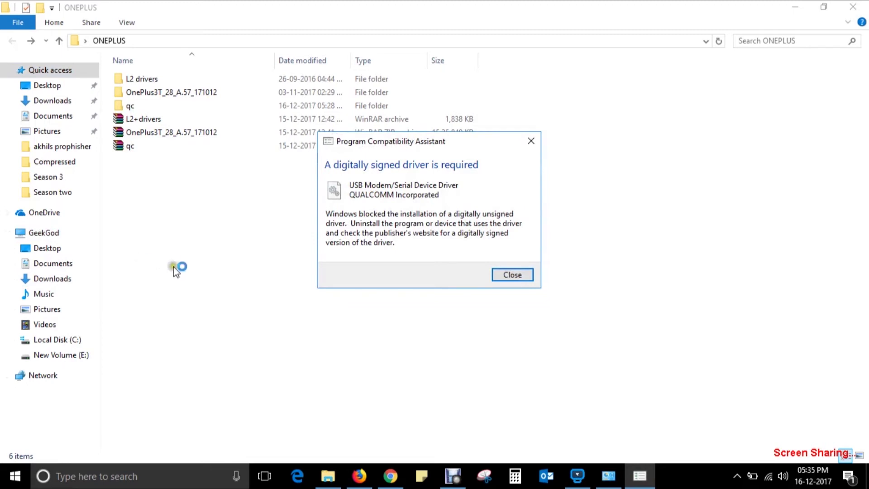
pyautogui.click(500, 274)
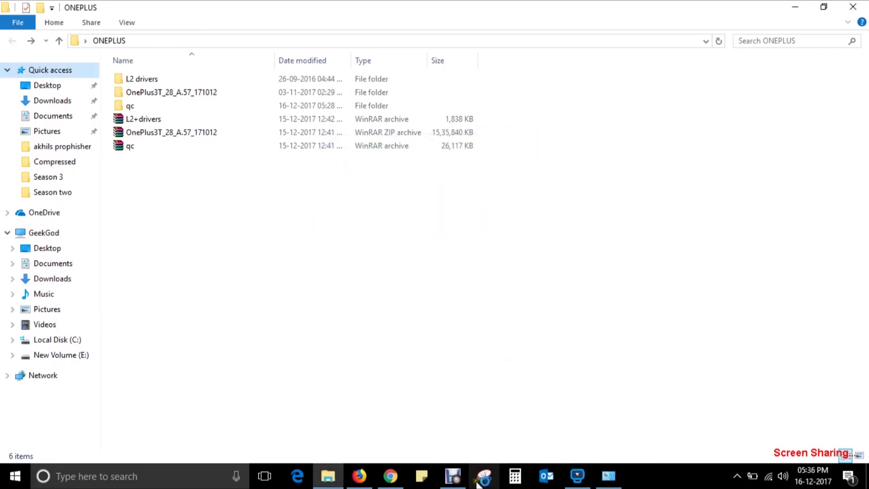
# - Bring up the System window with the computer's basic information, and minimize it again
pyautogui.moveTo(584, 478)
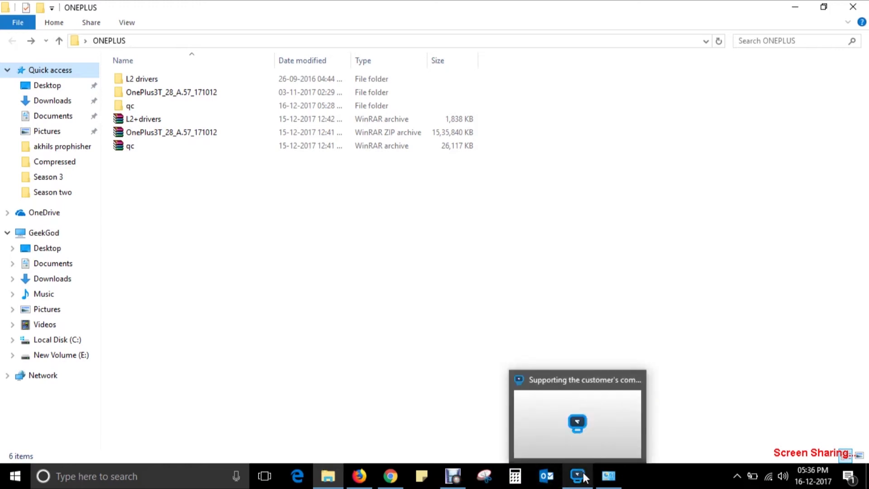
pyautogui.click(605, 476)
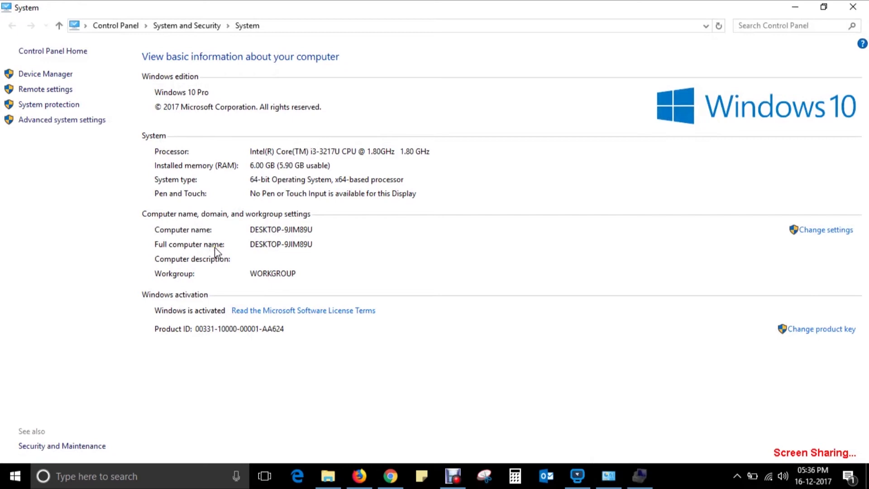
pyautogui.click(793, 9)
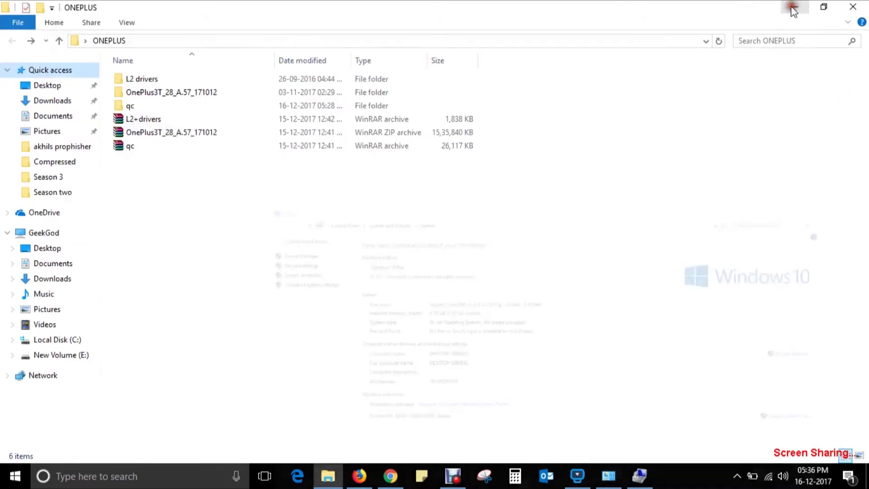
# - Open Device Manager in this computer's management console and scan for hardware changes on the Qualcomm HS-USB QDLoader 9008 port
pyautogui.rightClick(55, 235)
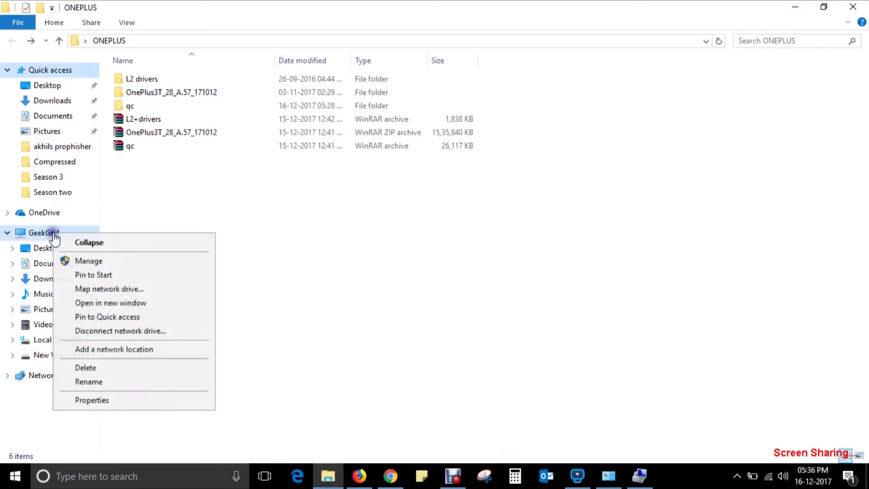
pyautogui.click(89, 261)
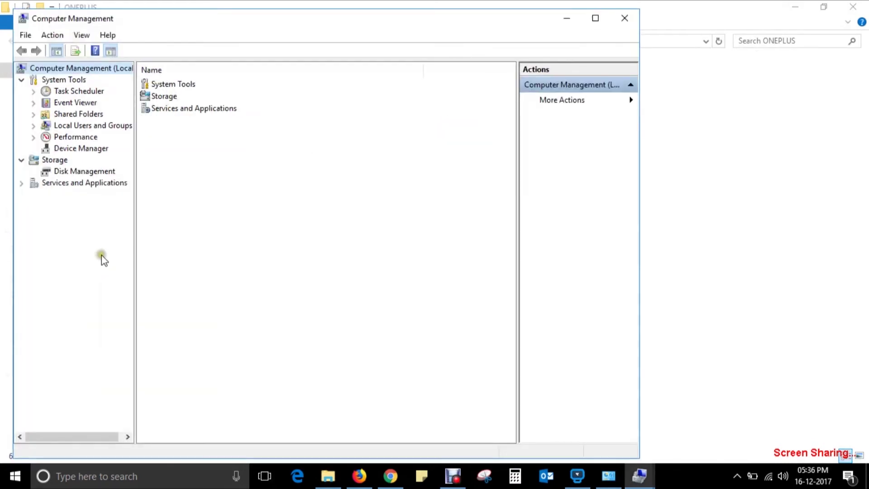
pyautogui.click(92, 149)
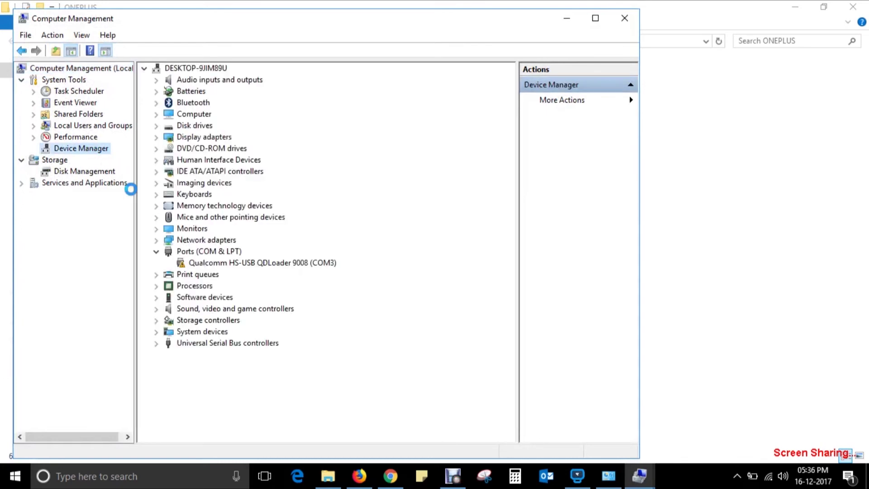
pyautogui.rightClick(277, 264)
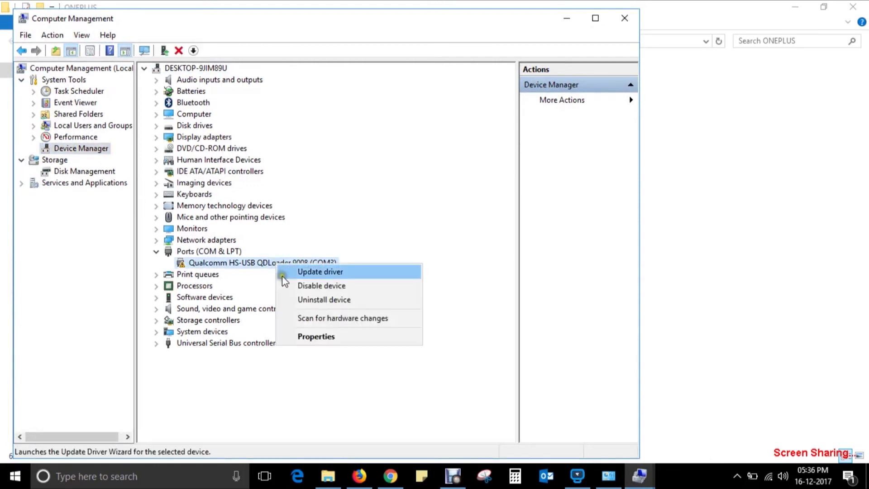
pyautogui.click(326, 318)
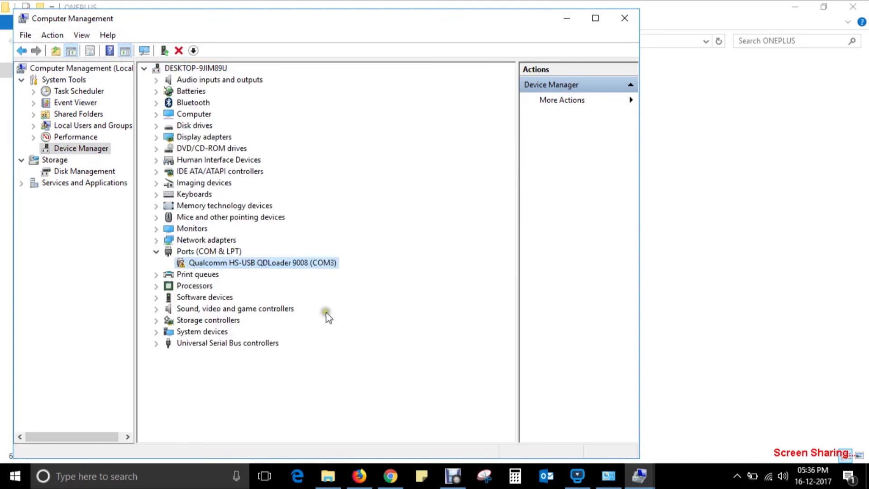
# - Start a manual driver update for Qualcomm HS-USB QDLoader 9008 and select its model from the list of available drivers
pyautogui.rightClick(309, 263)
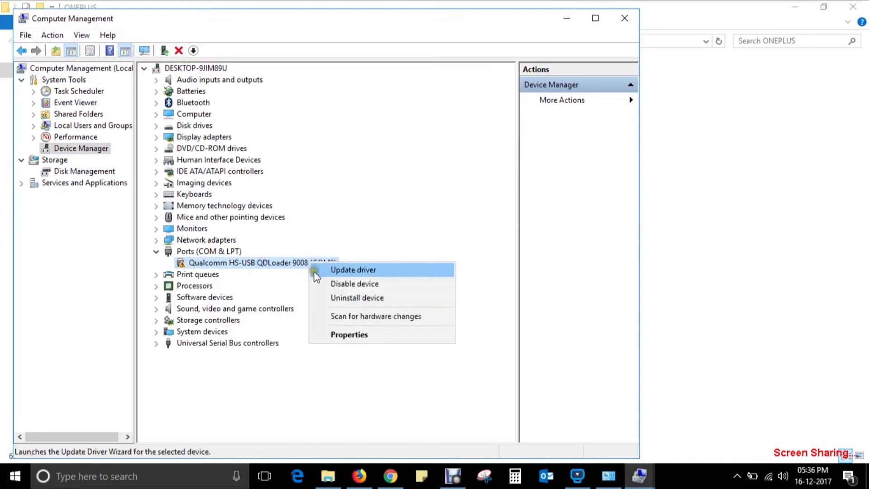
pyautogui.click(354, 271)
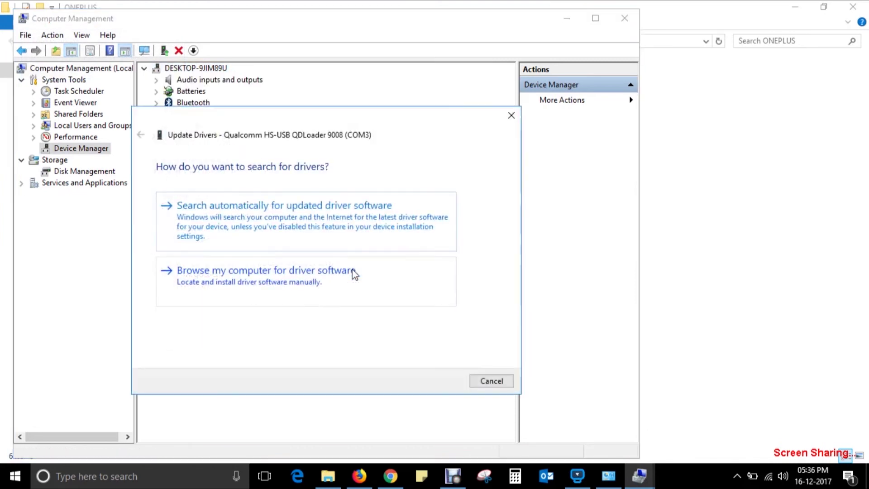
pyautogui.click(346, 271)
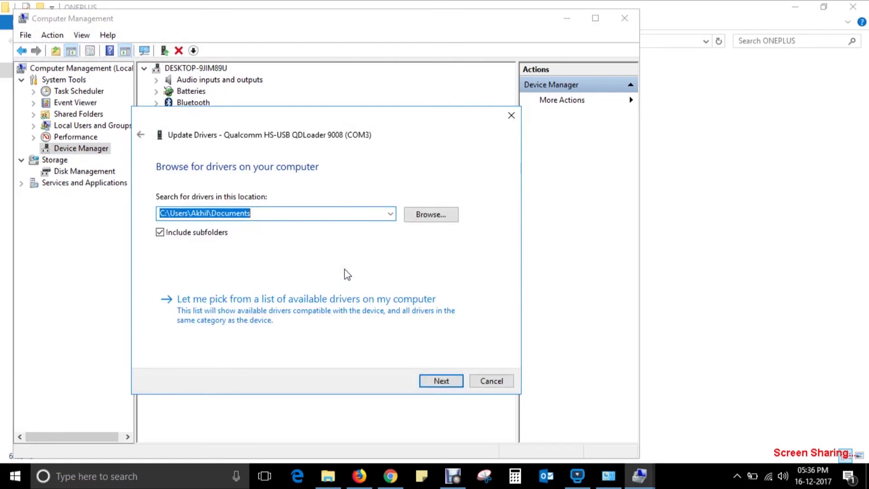
pyautogui.click(274, 311)
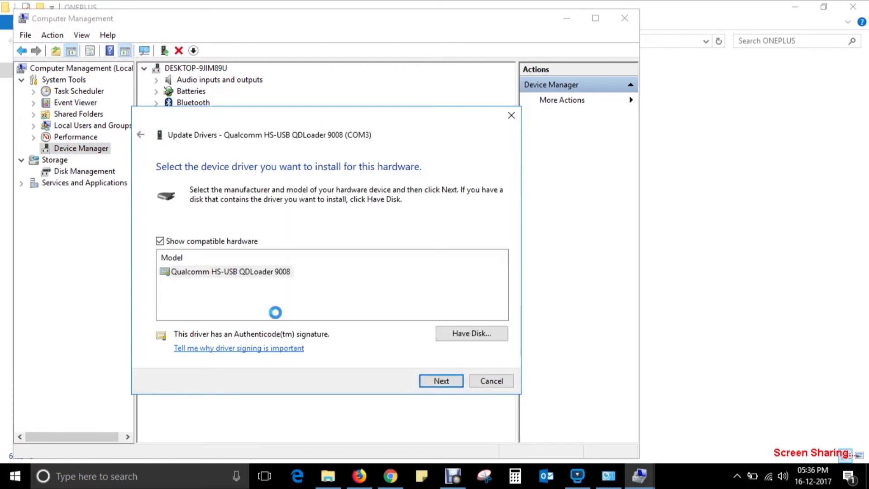
pyautogui.click(264, 271)
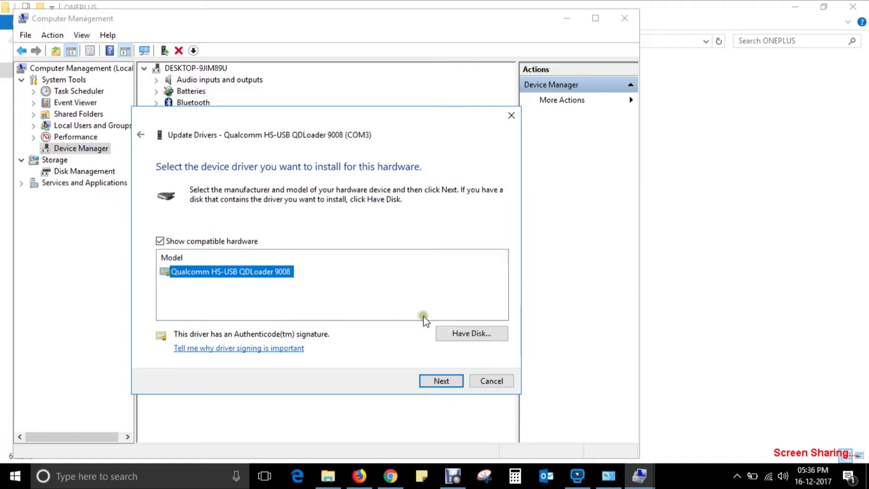
# - Choose to install the driver from disk, using the setup information file in Desktop\ONEPLUS\L2 drivers\64
pyautogui.click(466, 336)
pyautogui.click(424, 317)
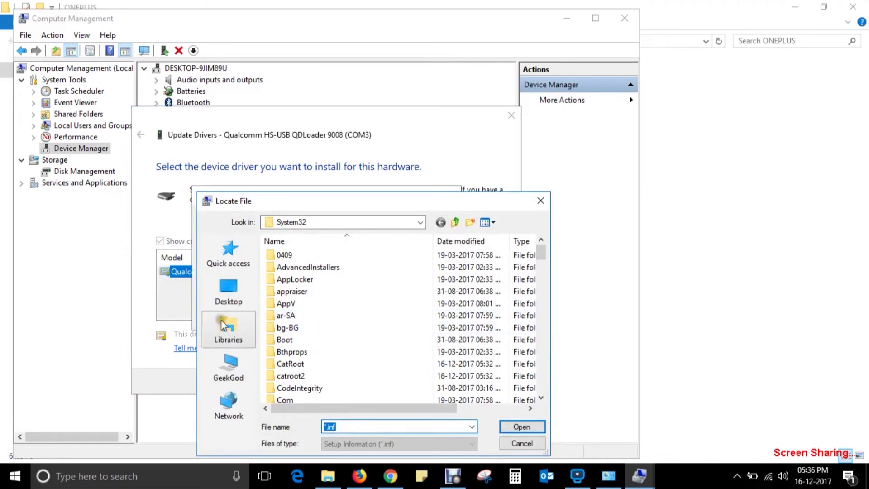
pyautogui.click(228, 297)
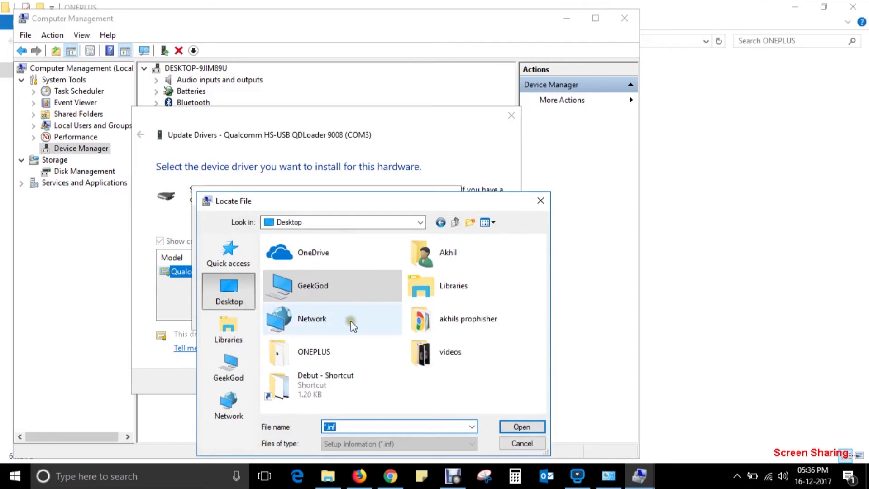
pyautogui.doubleClick(334, 353)
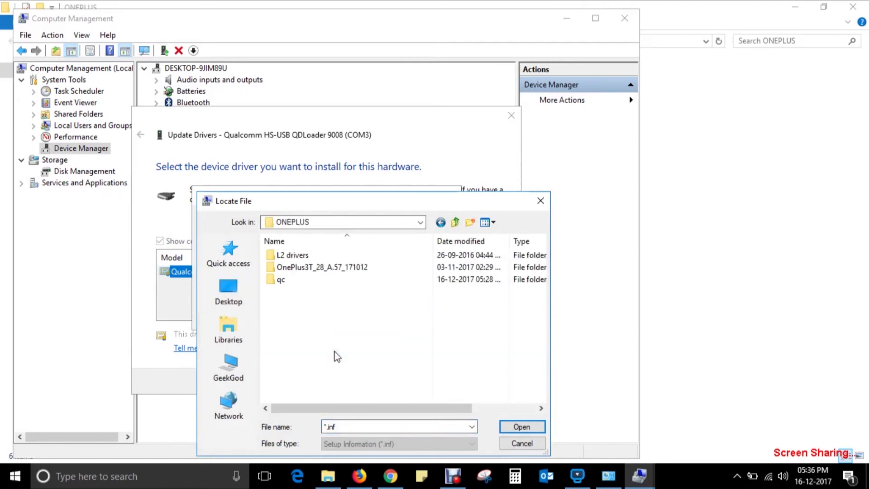
pyautogui.doubleClick(301, 255)
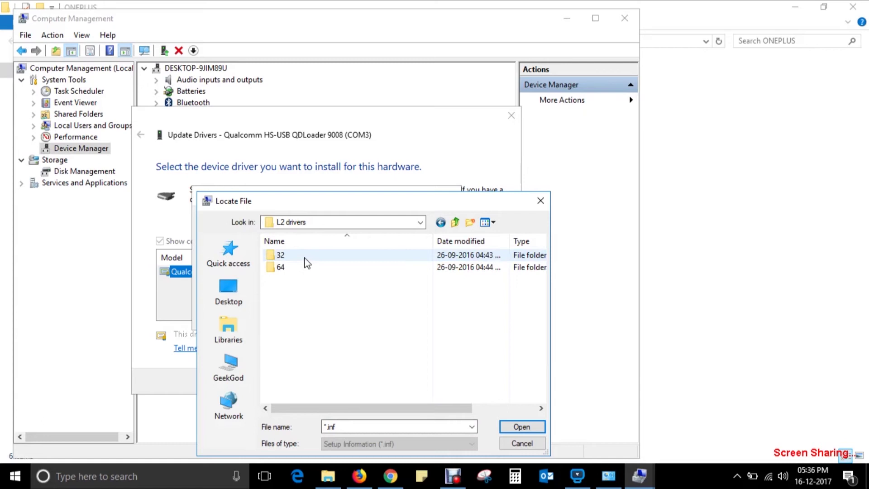
pyautogui.doubleClick(285, 268)
pyautogui.click(300, 257)
pyautogui.click(520, 427)
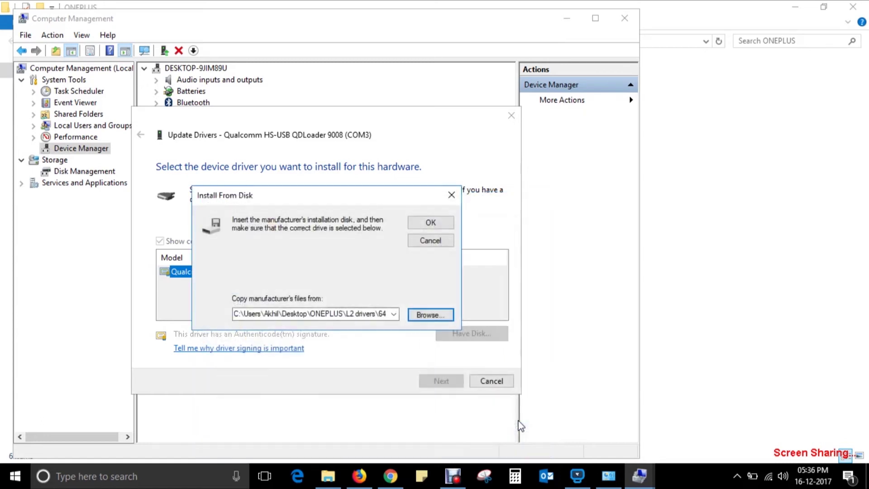
# - Confirm the driver source, install the Qualcomm HS-USB QDLoader 9008 driver, and close the update wizard
pyautogui.click(423, 223)
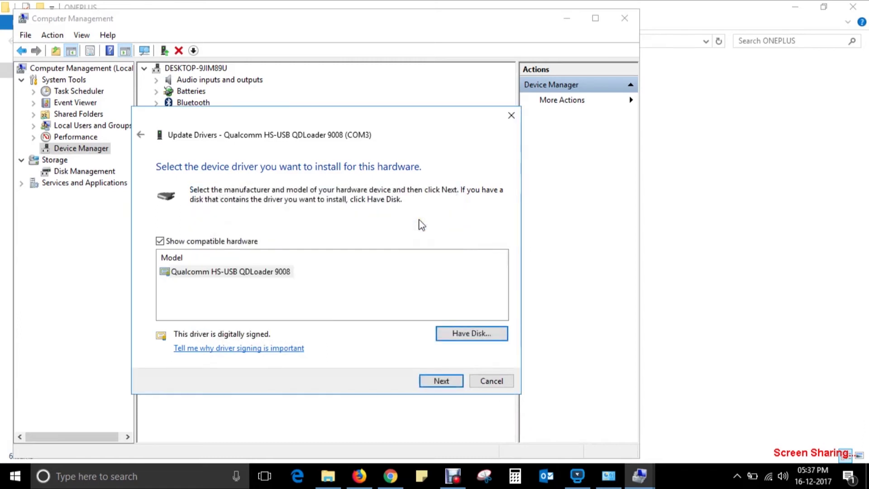
pyautogui.click(445, 382)
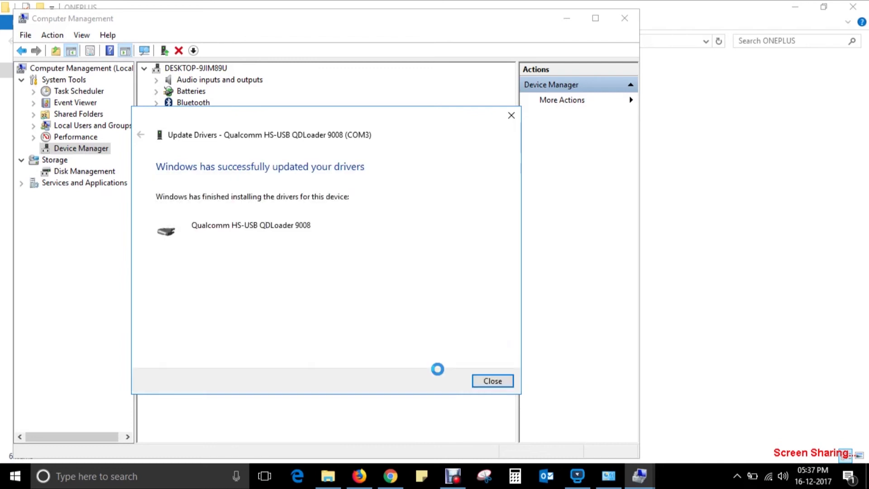
pyautogui.click(484, 381)
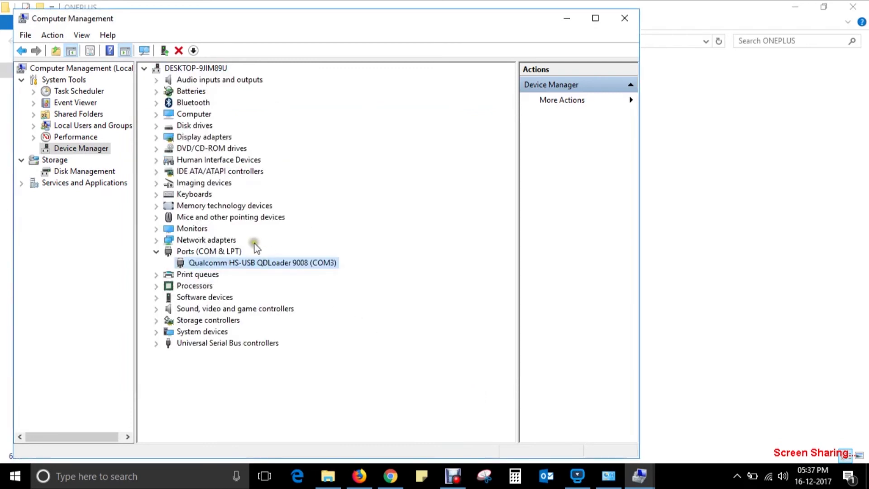
# - Rescan for hardware changes on the Qualcomm HS-USB QDLoader 9008 port twice, and minimize Computer Management
pyautogui.rightClick(235, 263)
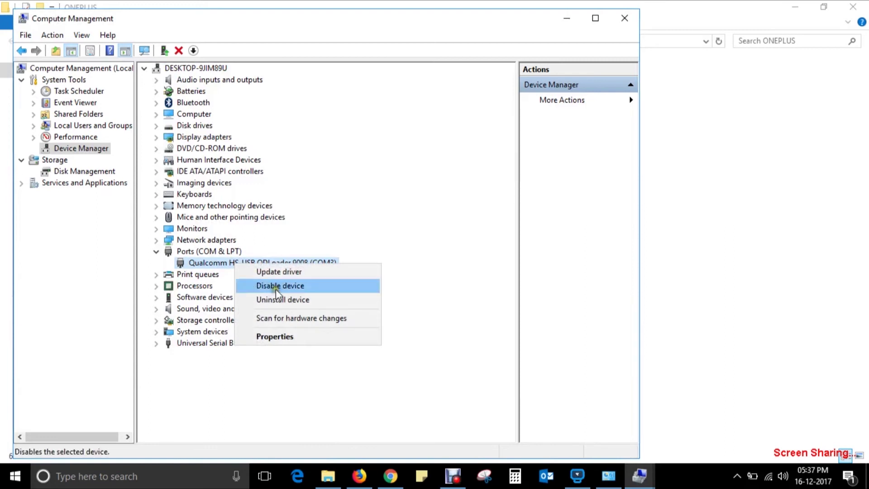
pyautogui.click(310, 318)
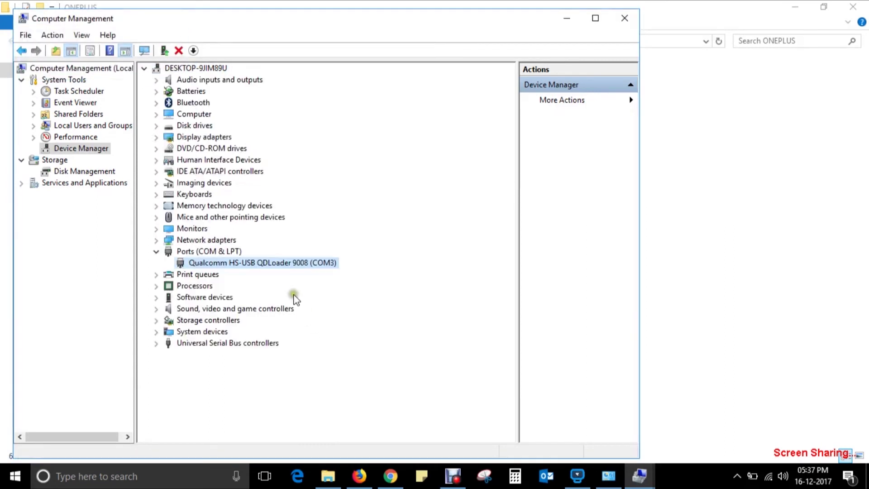
pyautogui.rightClick(277, 265)
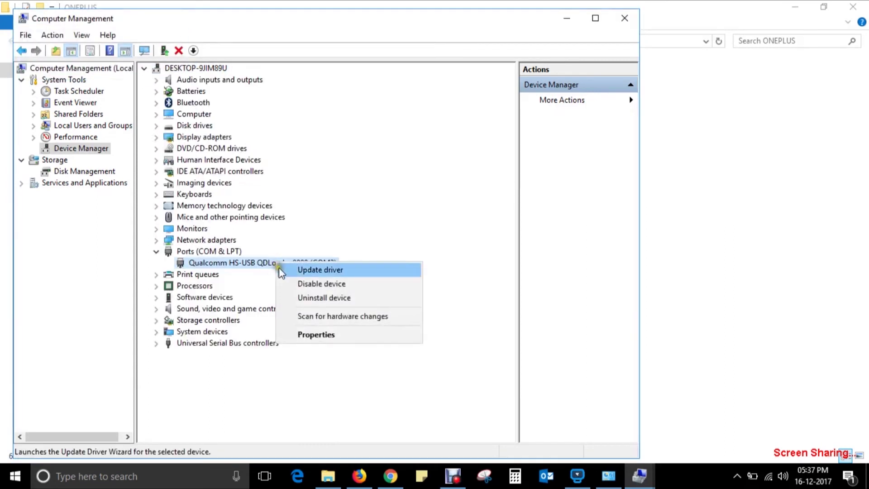
pyautogui.click(340, 319)
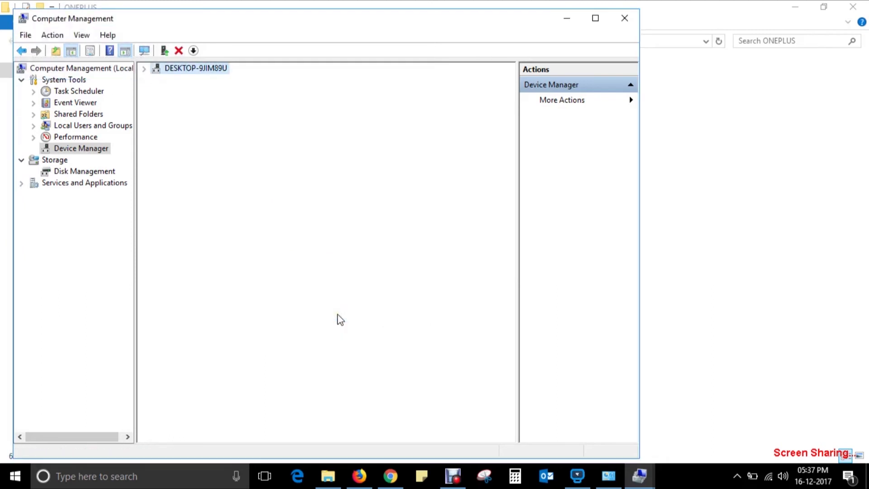
pyautogui.click(566, 18)
# - Launch MsmDownloadTool V3.0 from the OnePlus3T_28_A.57_171012 folder and start the firmware download to the connected phone
pyautogui.doubleClick(150, 93)
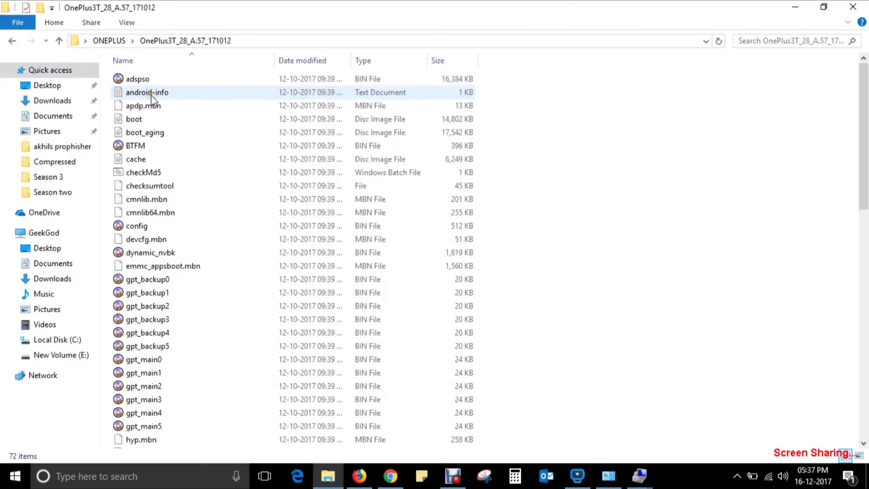
pyautogui.write('msm')
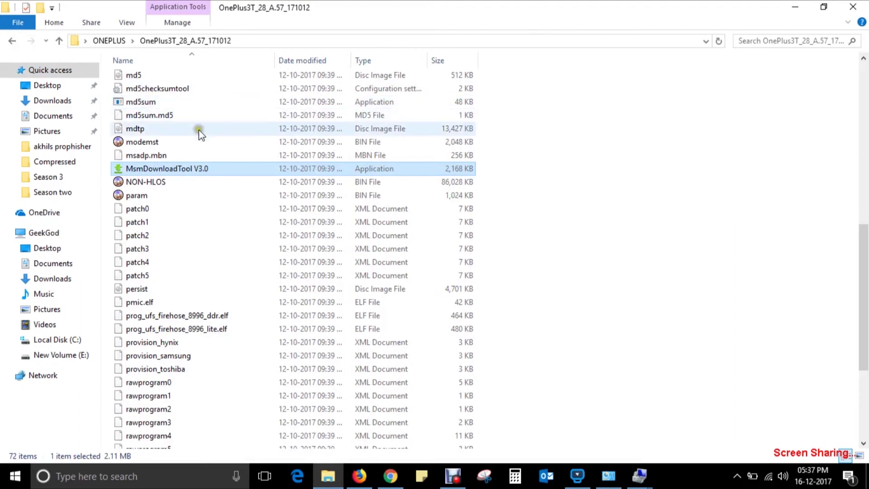
pyautogui.doubleClick(186, 172)
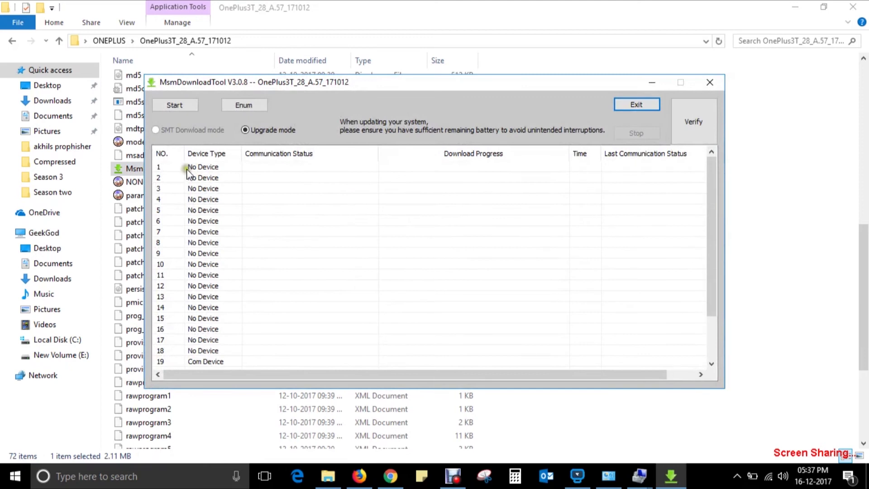
pyautogui.click(177, 104)
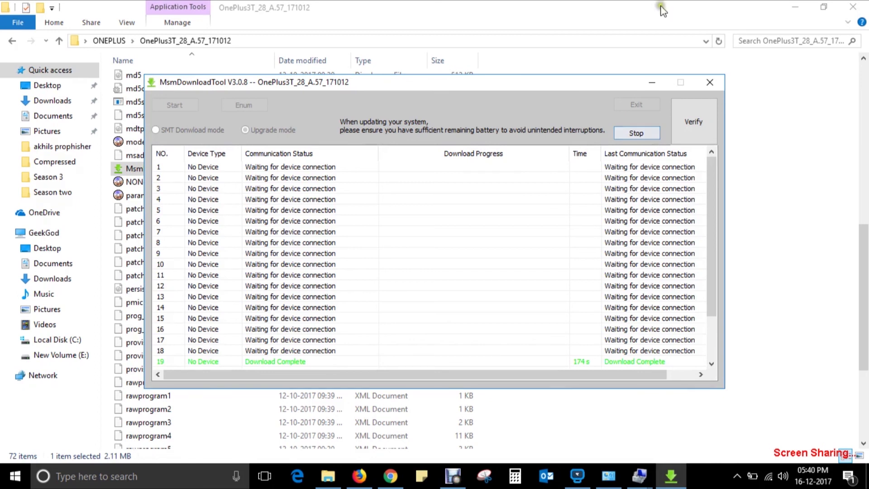
# - Stop and exit MsmDownloadTool, and return to the ONEPLUS folder
pyautogui.click(636, 133)
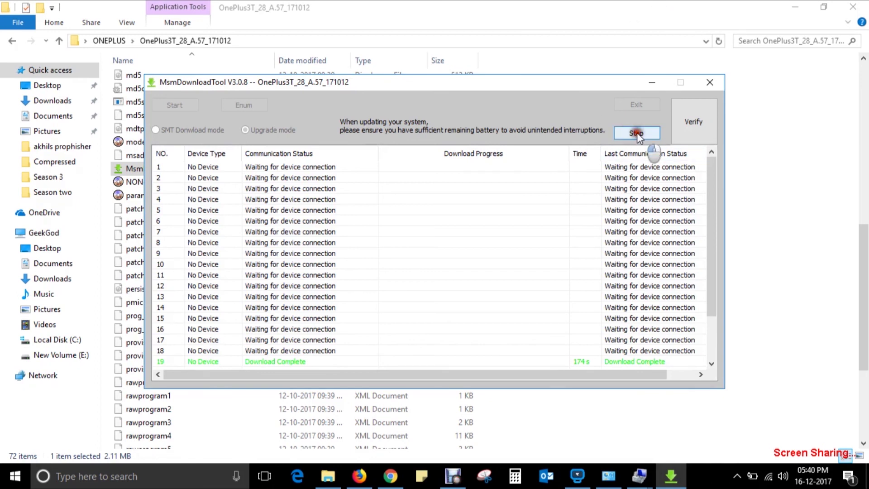
pyautogui.click(636, 105)
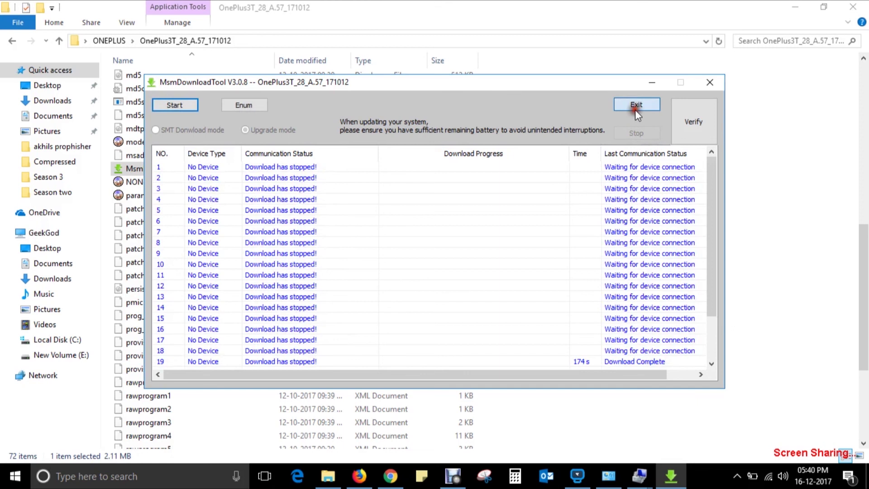
pyautogui.click(423, 267)
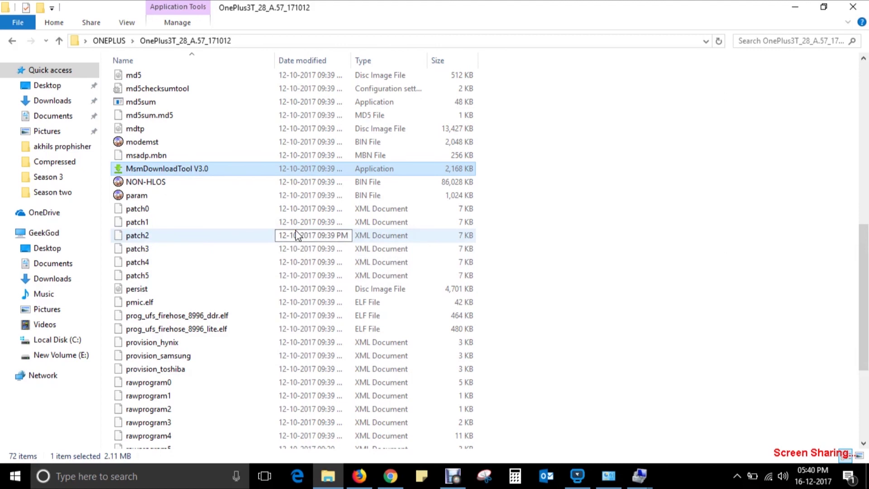
pyautogui.click(12, 40)
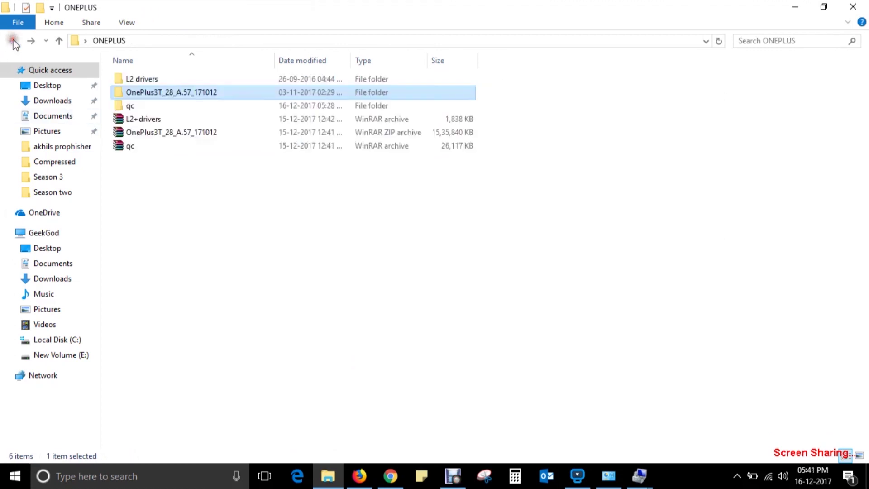